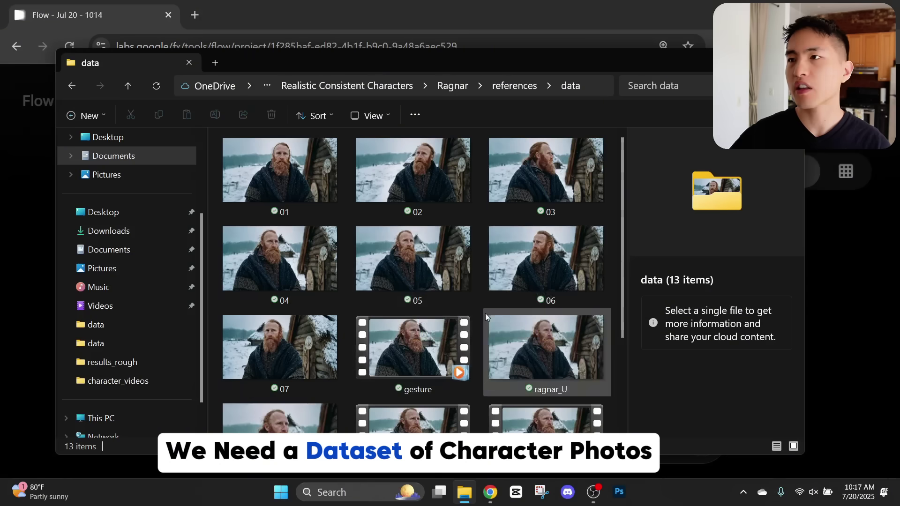
- Marquee-select the Ragnar photos 01 through 06 in File Explorer
left_click_drag(217, 136, 509, 255)
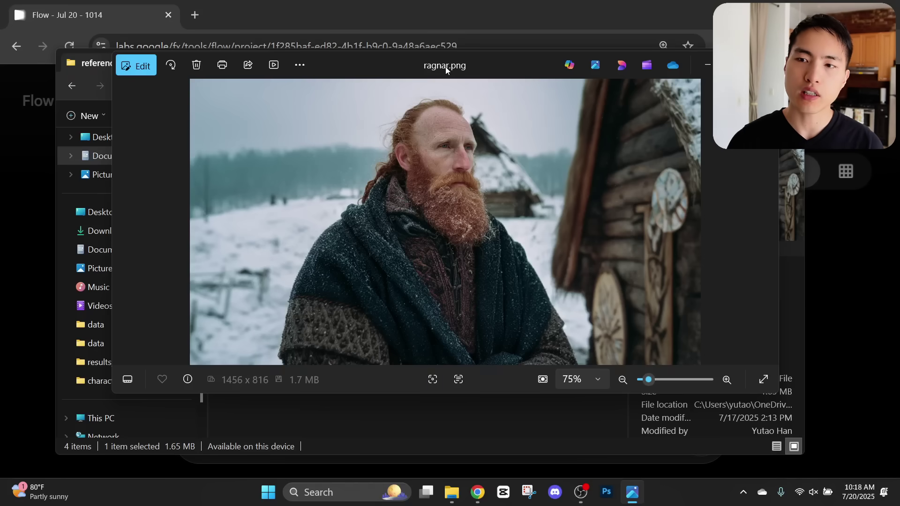
- Switch the Google Flow project's generation mode to Frames to Video
left_click(441, 10)
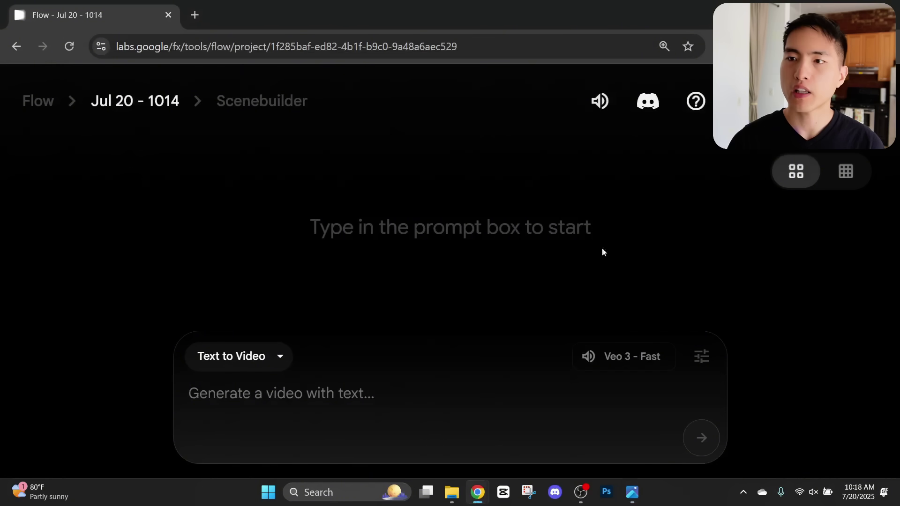
left_click(238, 368)
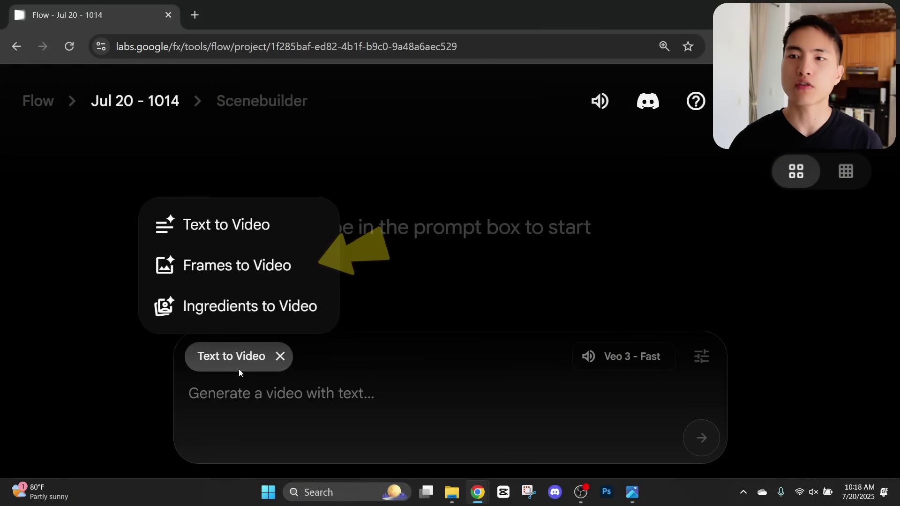
left_click(290, 270)
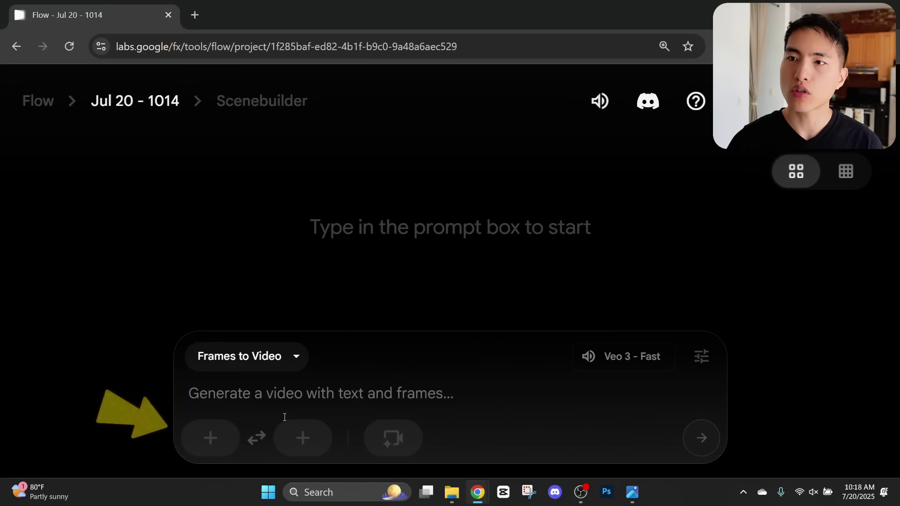
- Attach the cropped ragnar.png as the first frame and enter the prompt 'he turns and looks around a bit'
left_click(222, 437)
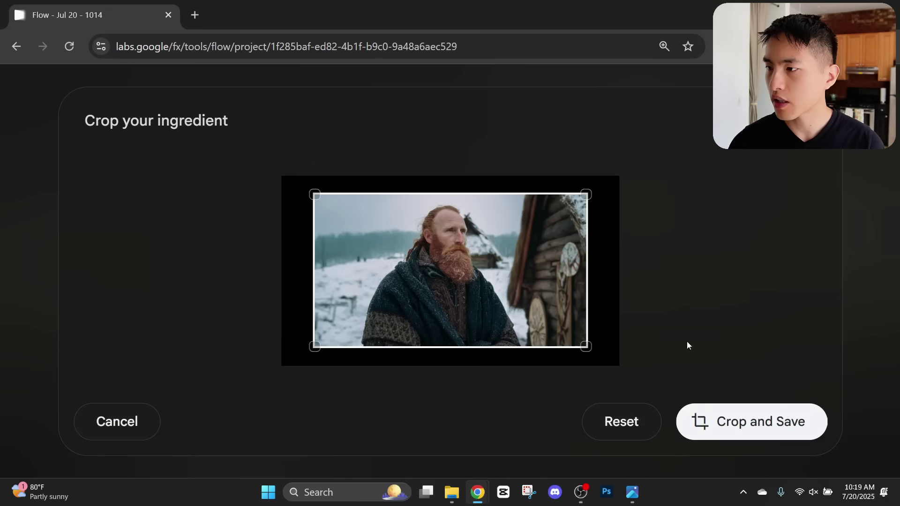
left_click(734, 442)
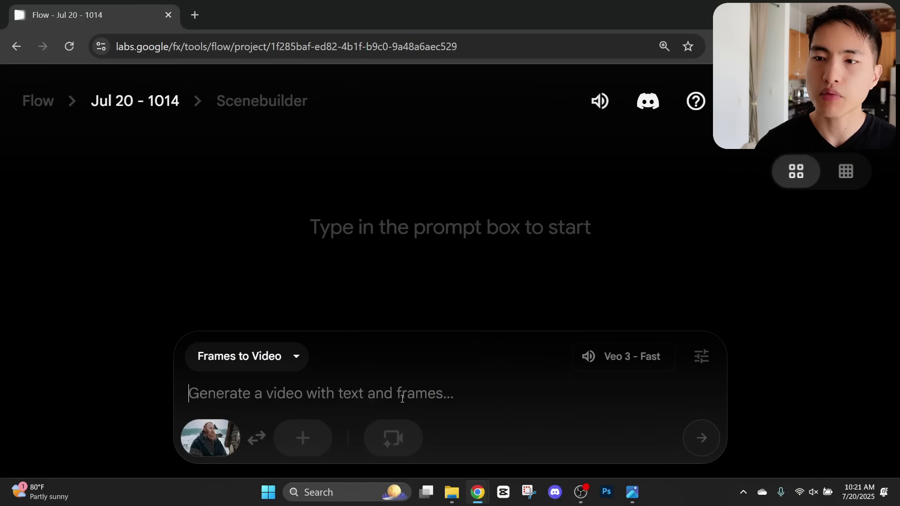
type("he turns and l")
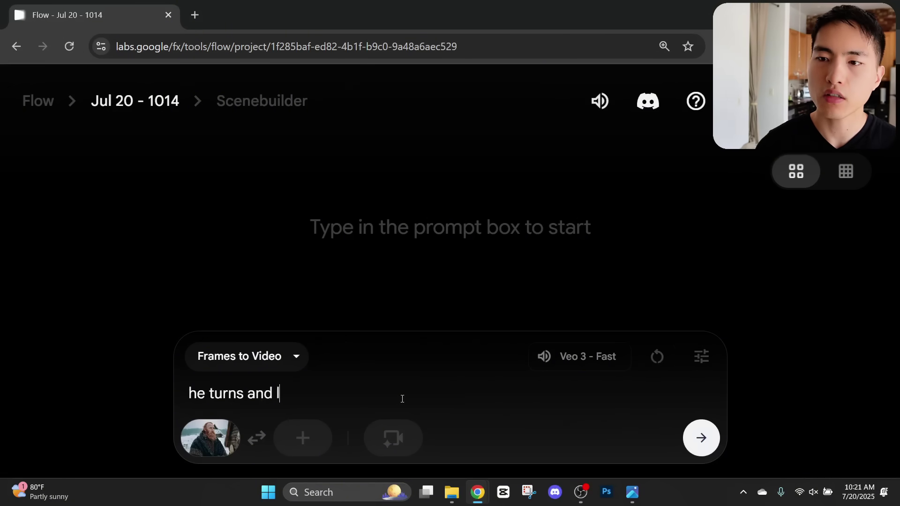
type("ooks around a bit")
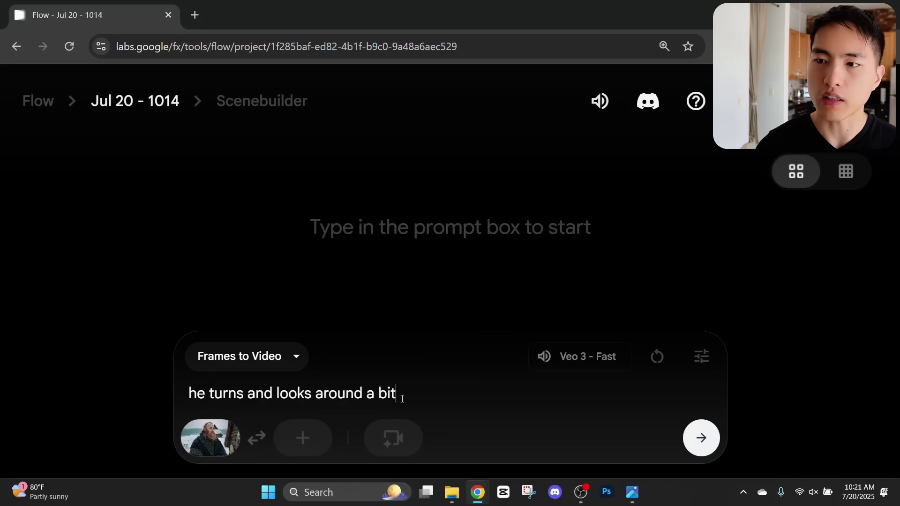
- Generate the Ragnar turning clip and download it as he_turns into the data folder
left_click(701, 440)
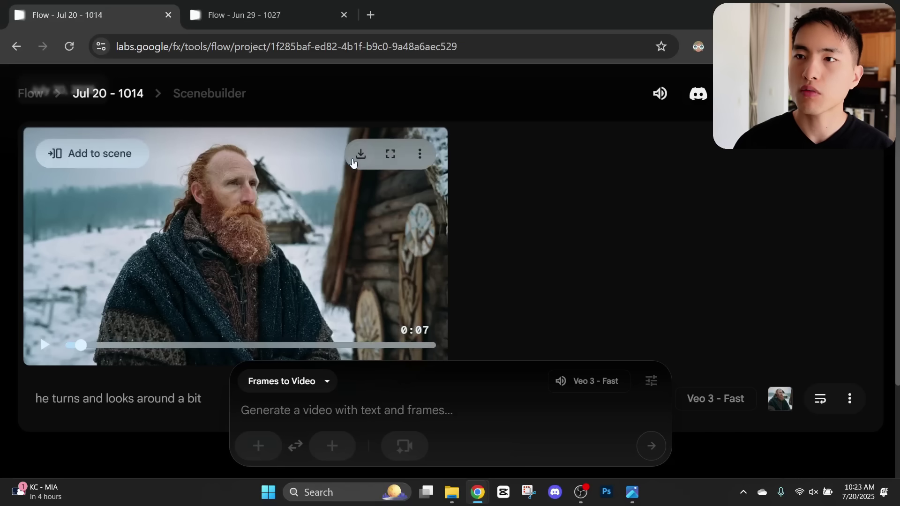
left_click(362, 156)
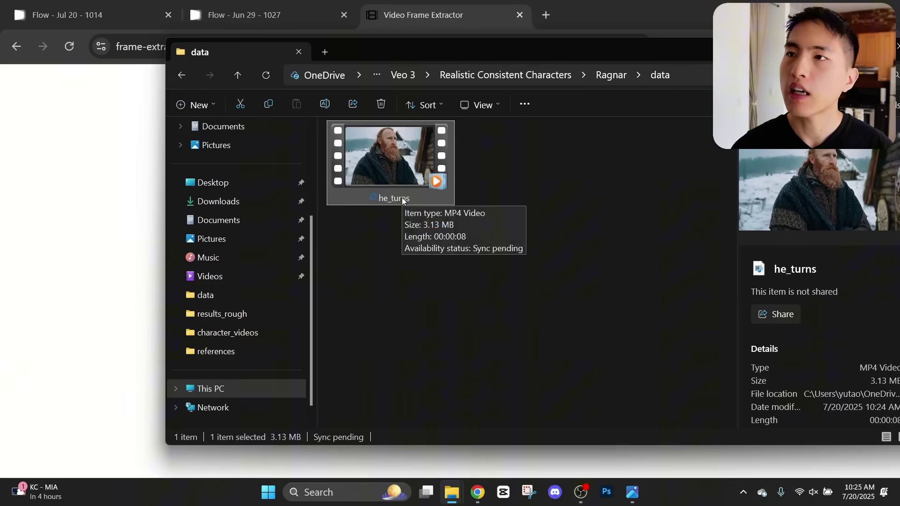
- Load he_turns.mp4 into frame-extractor.com and extract 100 frames
left_click_drag(406, 51, 613, 245)
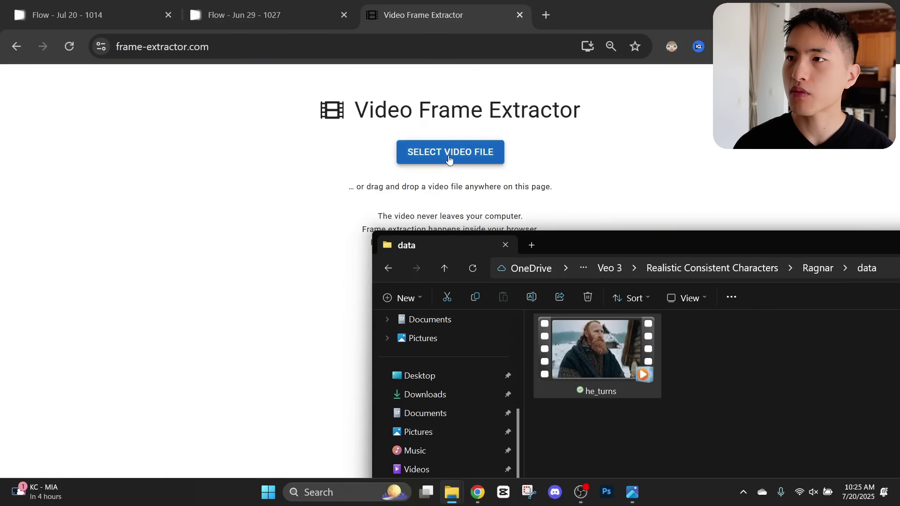
left_click_drag(590, 352, 441, 177)
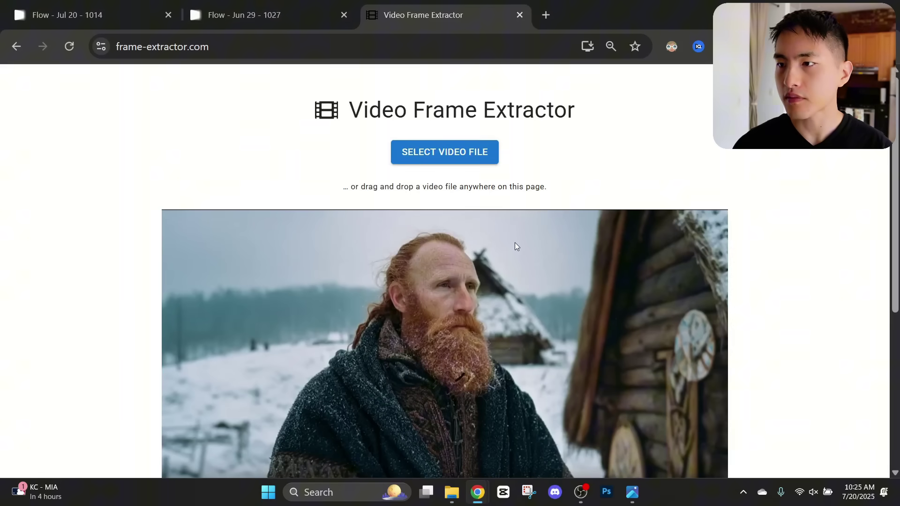
key("ctrl+minus")
scroll(511, 248, "down", 3)
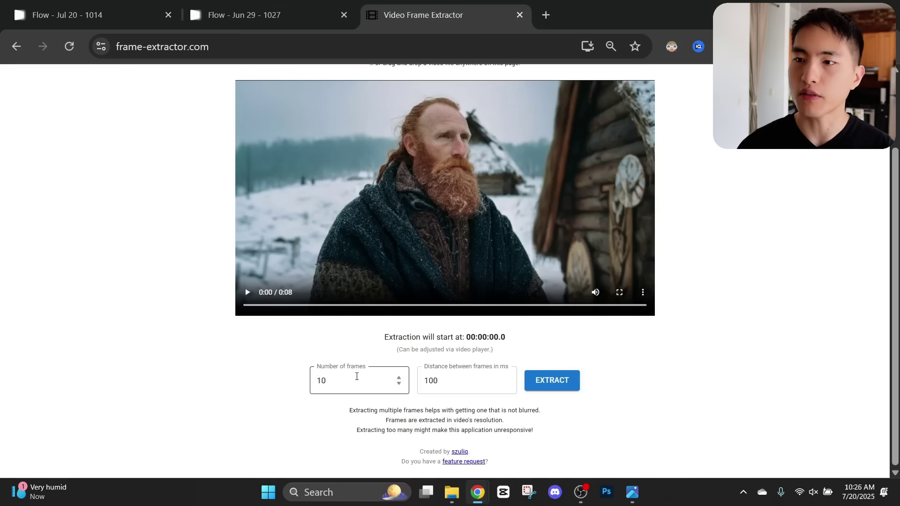
left_click(356, 377)
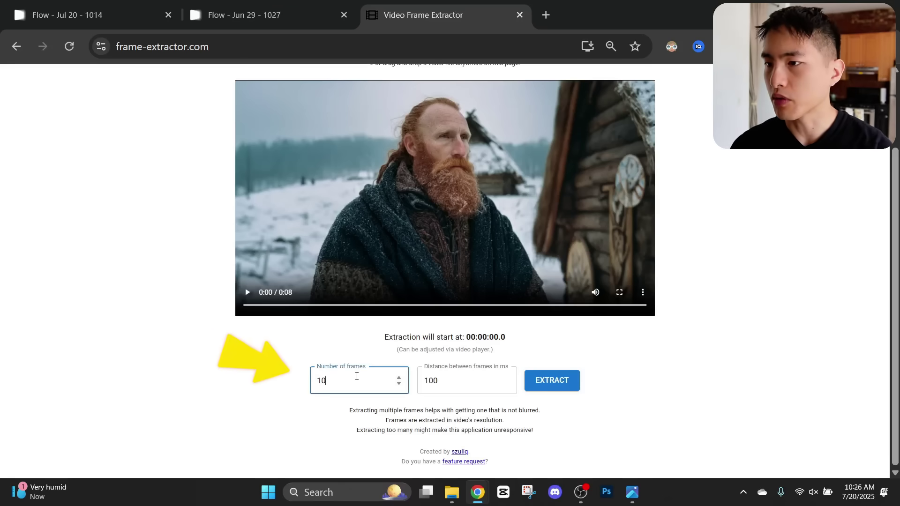
type("0")
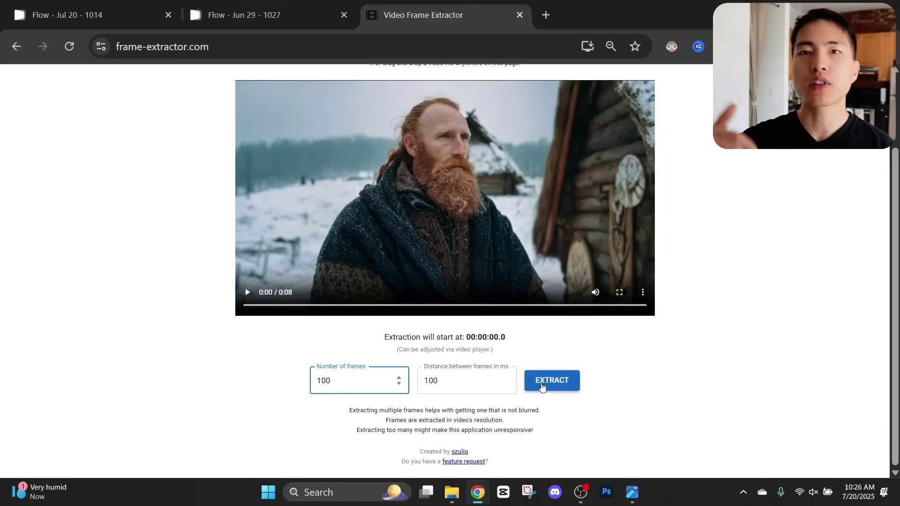
left_click(550, 389)
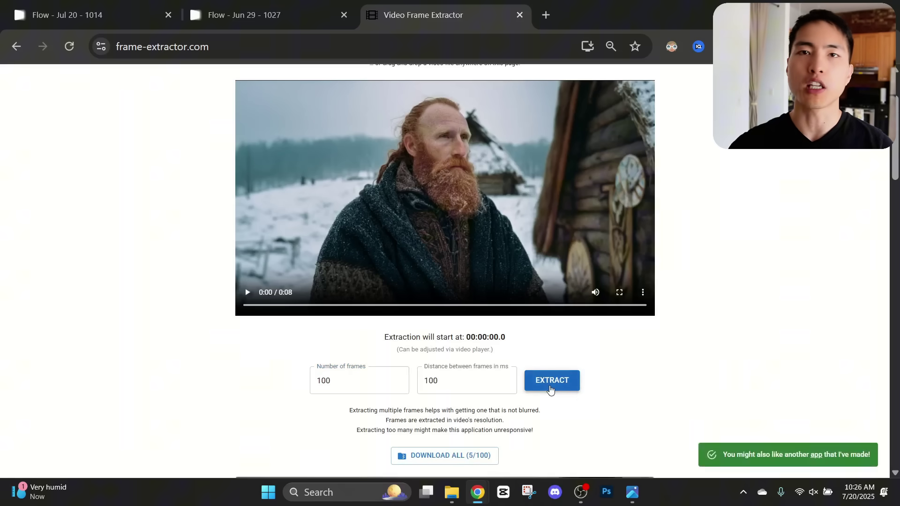
- Scroll through the 100 extracted frames looking for clear shots of Ragnar
scroll(602, 327, "down", 10)
scroll(602, 327, "up", 12)
key("ctrl+minus")
key("ctrl+minus")
key("ctrl+minus")
key("ctrl+minus")
key("ctrl+minus")
key("ctrl+minus")
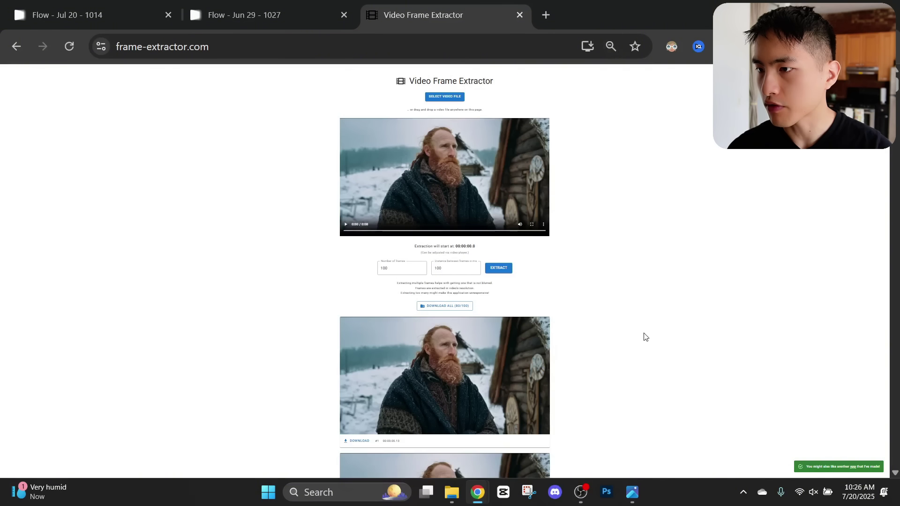
scroll(644, 336, "down", 9)
scroll(644, 337, "down", 20)
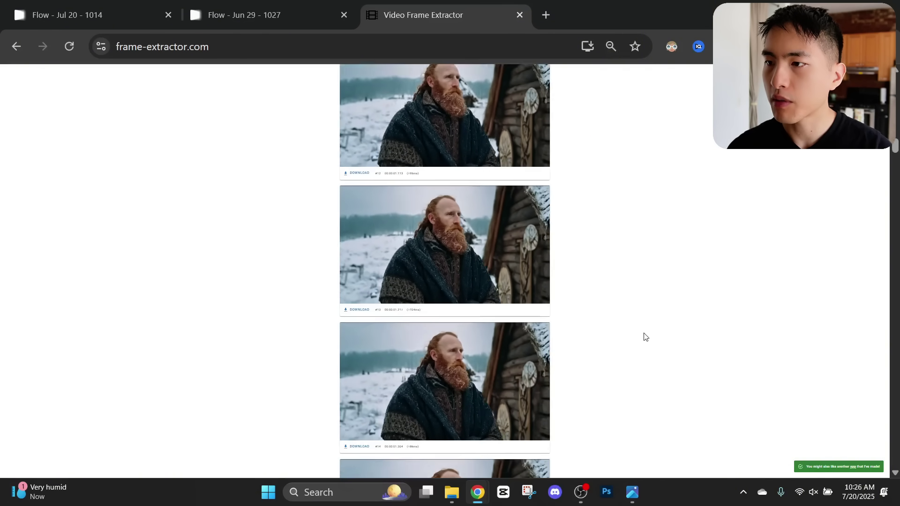
scroll(645, 337, "down", 12)
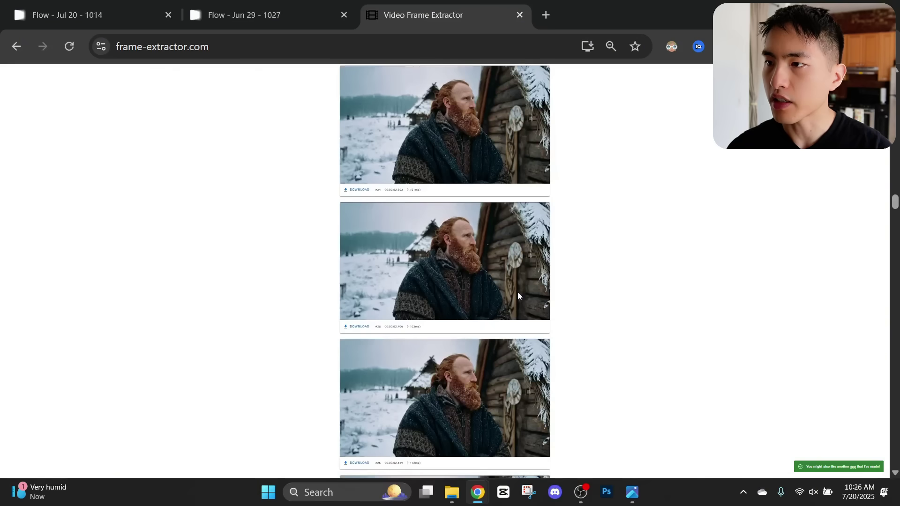
scroll(478, 276, "down", 14)
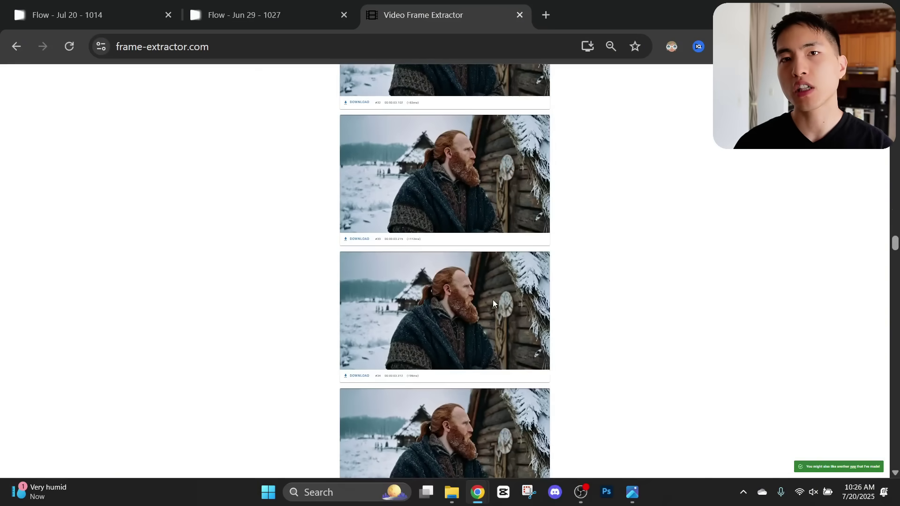
scroll(494, 300, "up", 3, "ctrl")
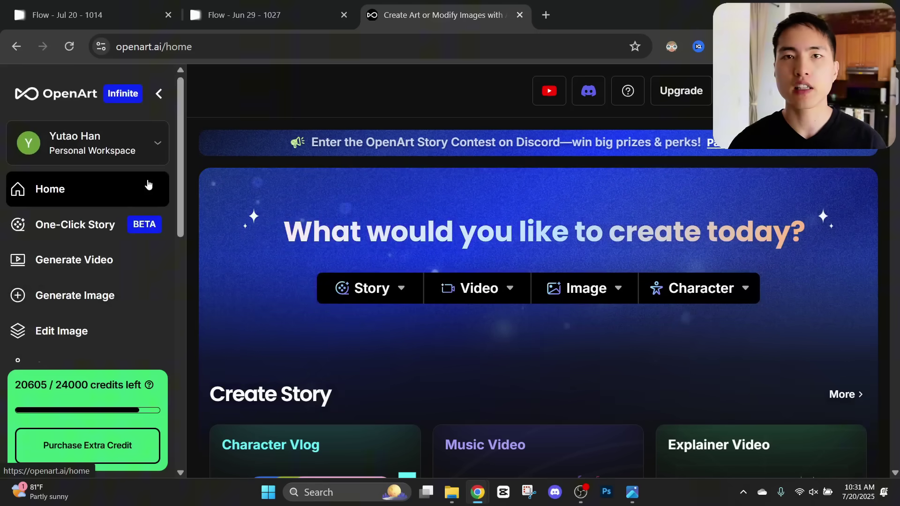
- Go to OpenArt's Characters page from the sidebar
scroll(131, 206, "down", 3)
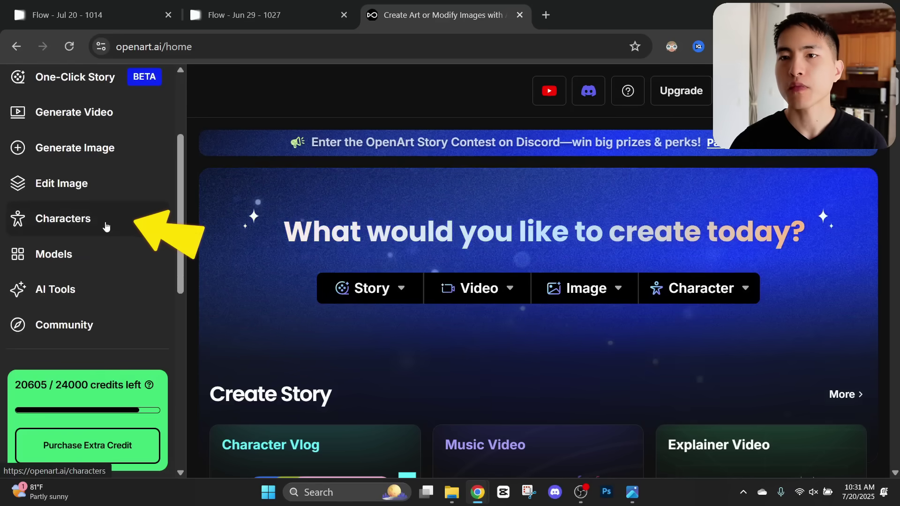
left_click(110, 222)
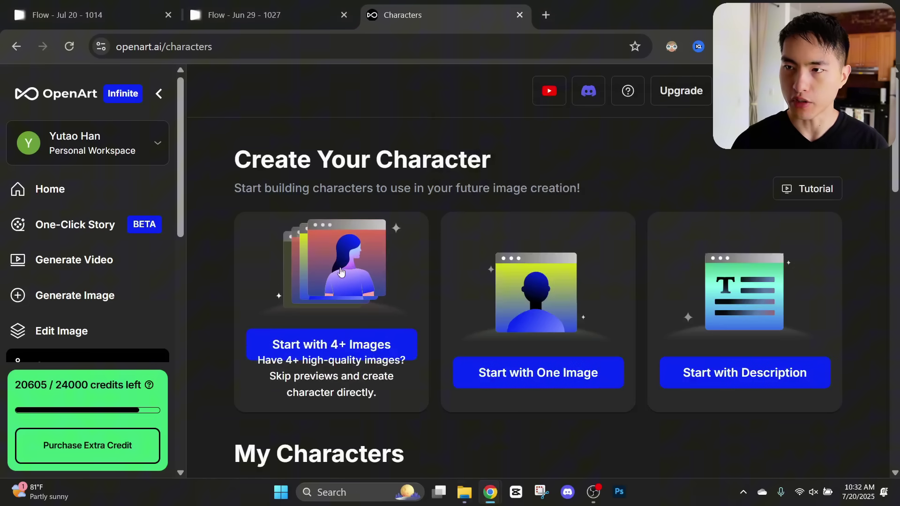
left_click(358, 260)
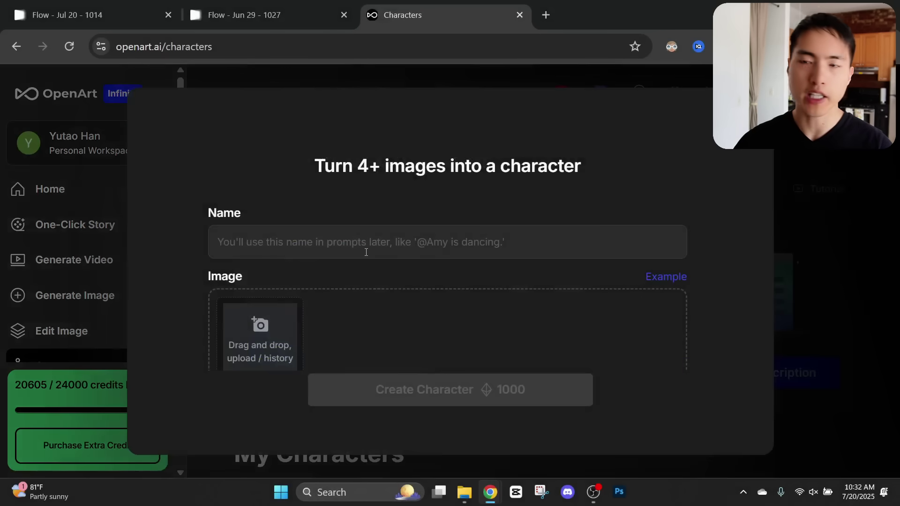
left_click(367, 253)
type("@ra")
key("BackSpace")
key("BackSpace")
type("R")
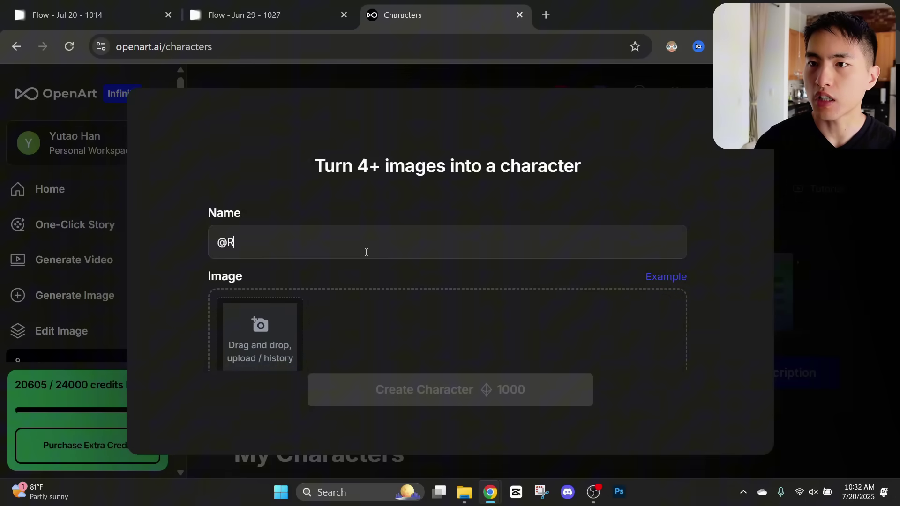
type("agnar")
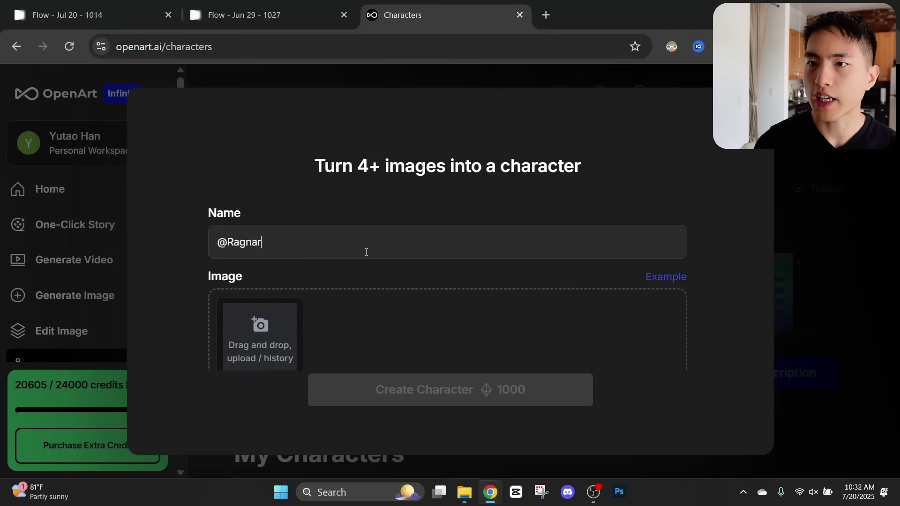
scroll(380, 266, "down", 3)
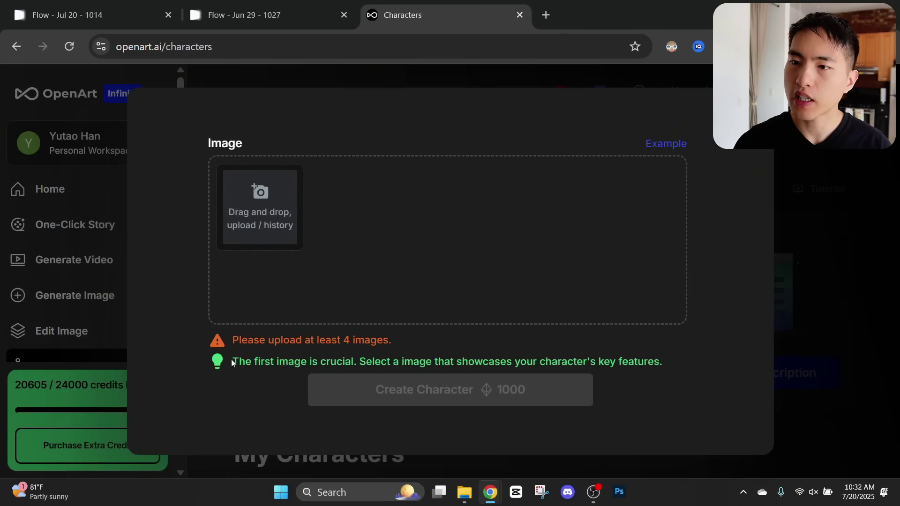
left_click_drag(231, 359, 637, 356)
left_click(640, 350)
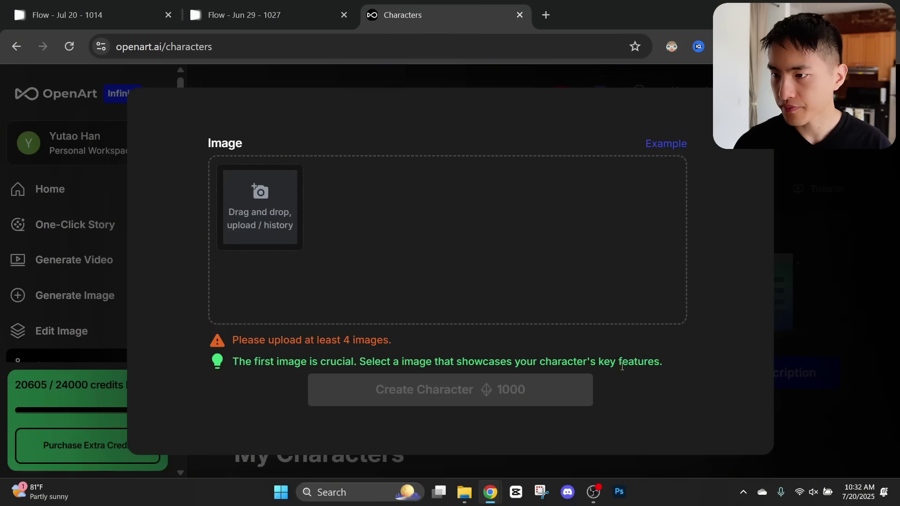
- Upload still 01 first, then the other eight Ragnar stills as reference images
left_click(464, 492)
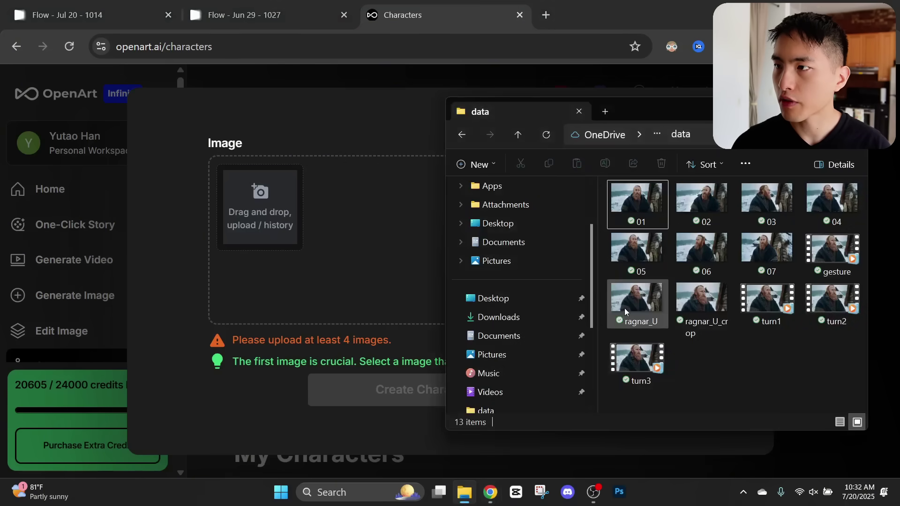
double_click(641, 207)
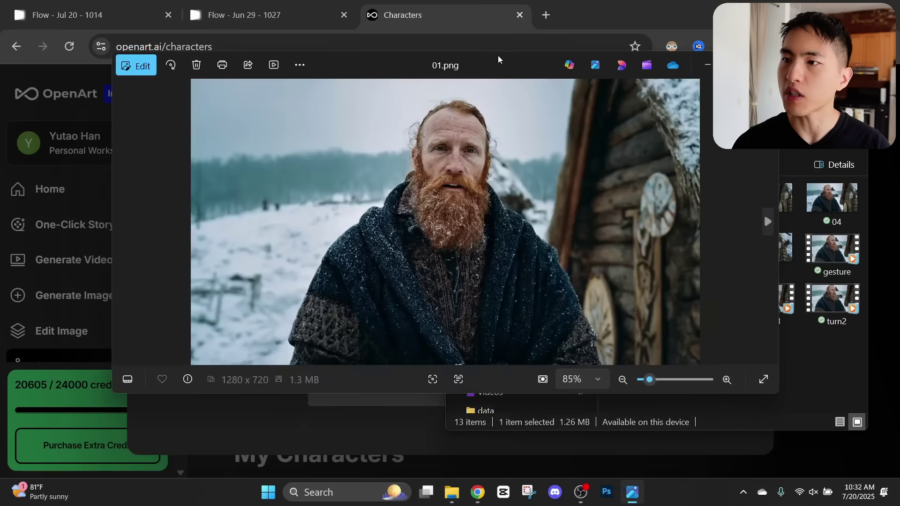
left_click_drag(499, 62, 492, 218)
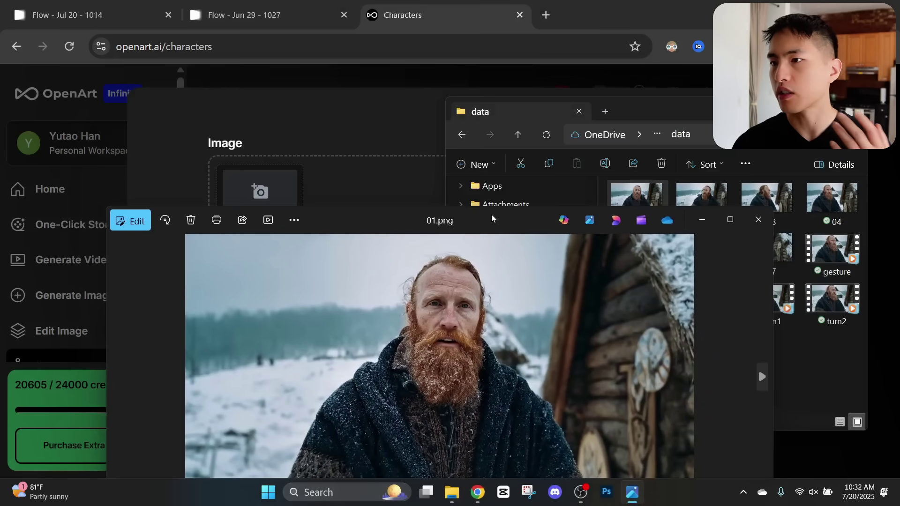
left_click(756, 225)
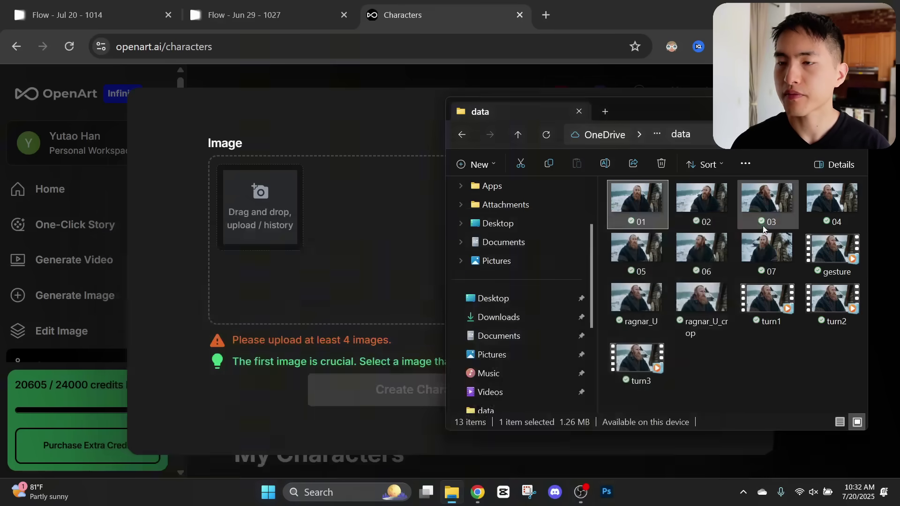
left_click_drag(633, 206, 239, 186)
key("alt+Tab")
left_click_drag(634, 248, 258, 222)
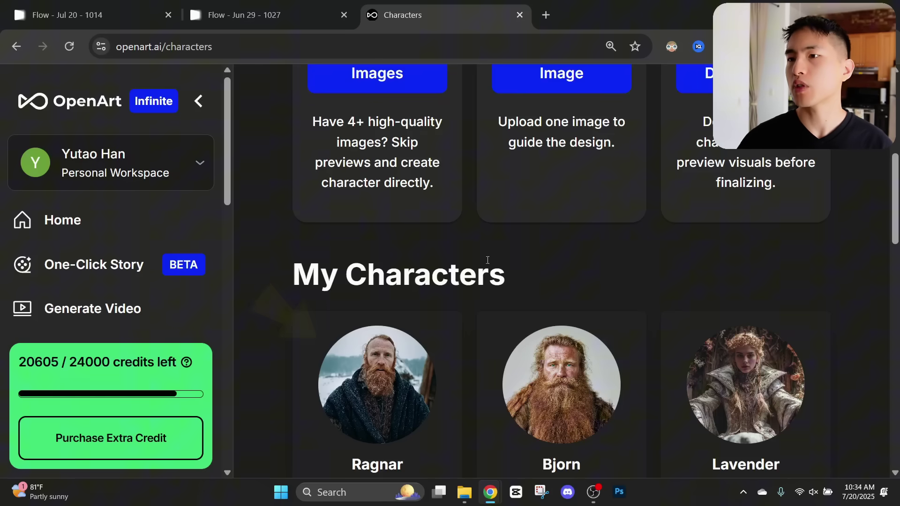
- Start creating images from the saved Ragnar card in My Characters
mouse_move(388, 394)
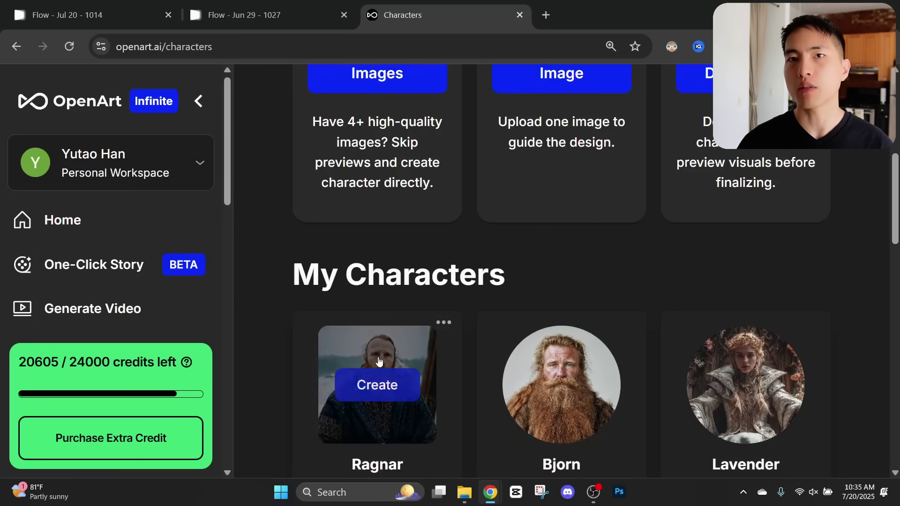
left_click(380, 384)
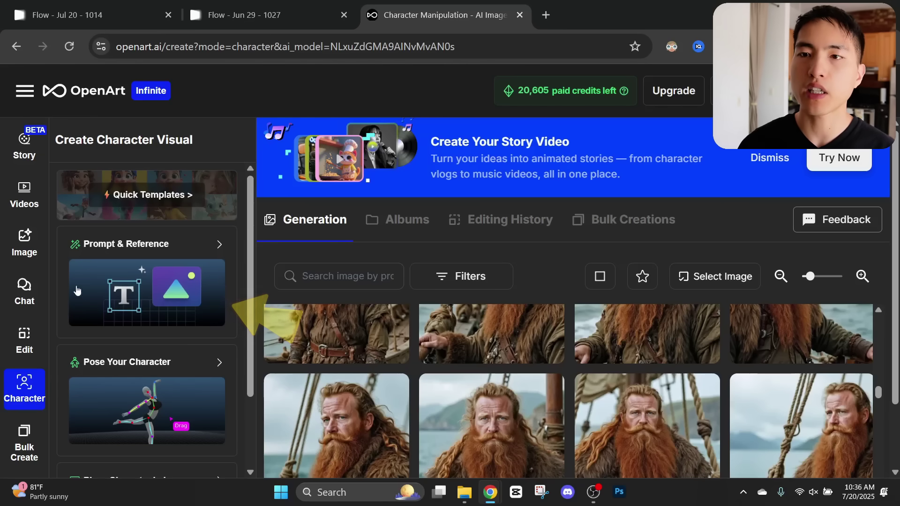
left_click(111, 253)
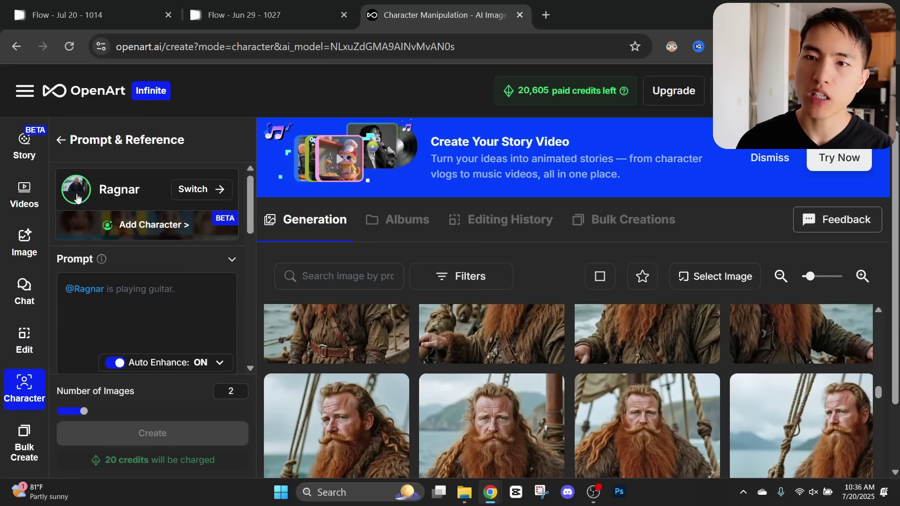
left_click(129, 297)
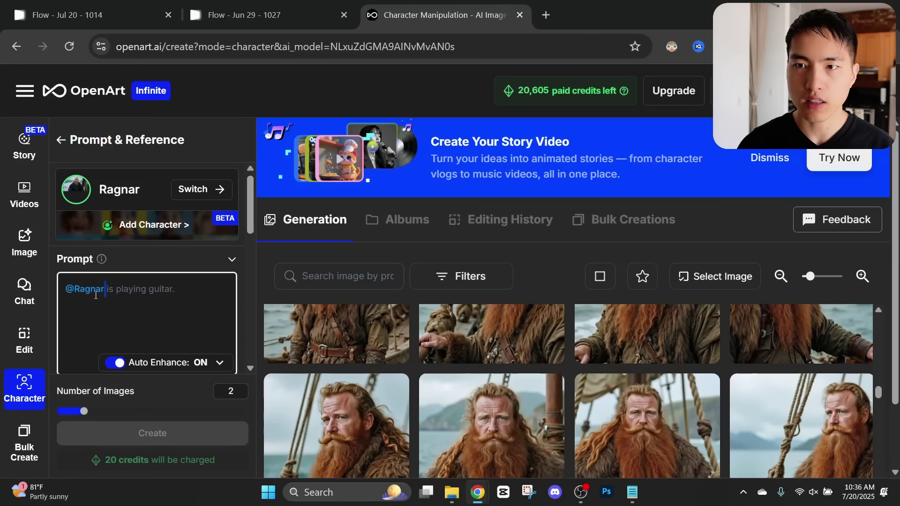
left_click(77, 291)
left_click(120, 291)
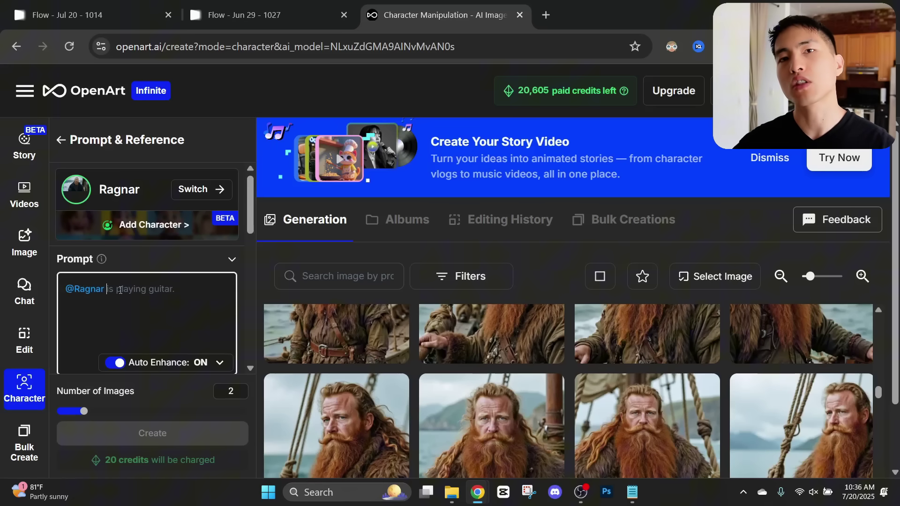
left_click_drag(107, 290, 49, 295)
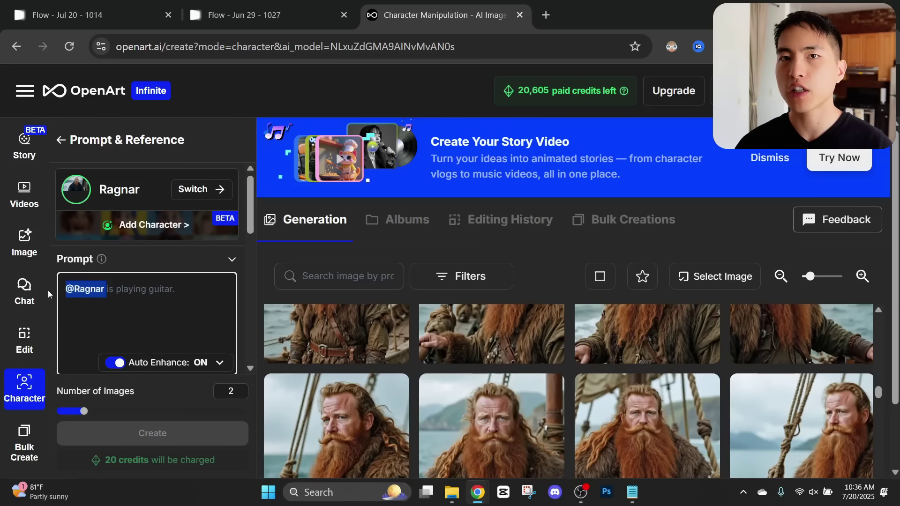
left_click(143, 294)
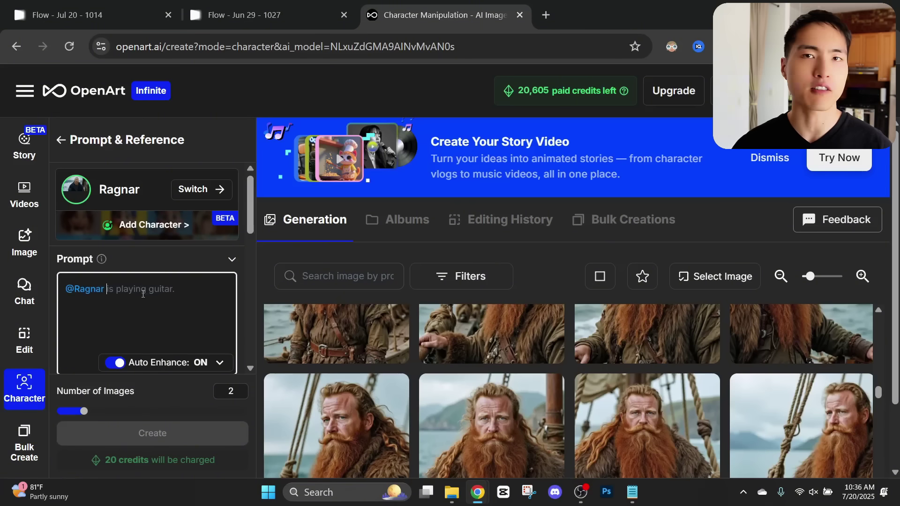
type("Photo of @Ragnar in a viking movie. Coastline in the background. Rough coarse beard. Desaturated Muted colors. Photo Shot on a Sony camera")
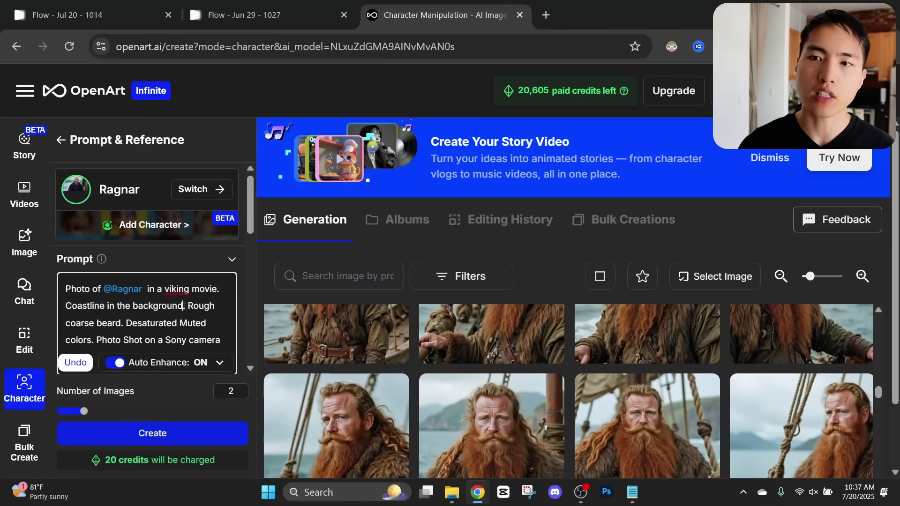
- Highlight the coastline, rough coarse beard, desaturated muted colours and camera phrases in the prompt
left_click_drag(183, 307, 57, 309)
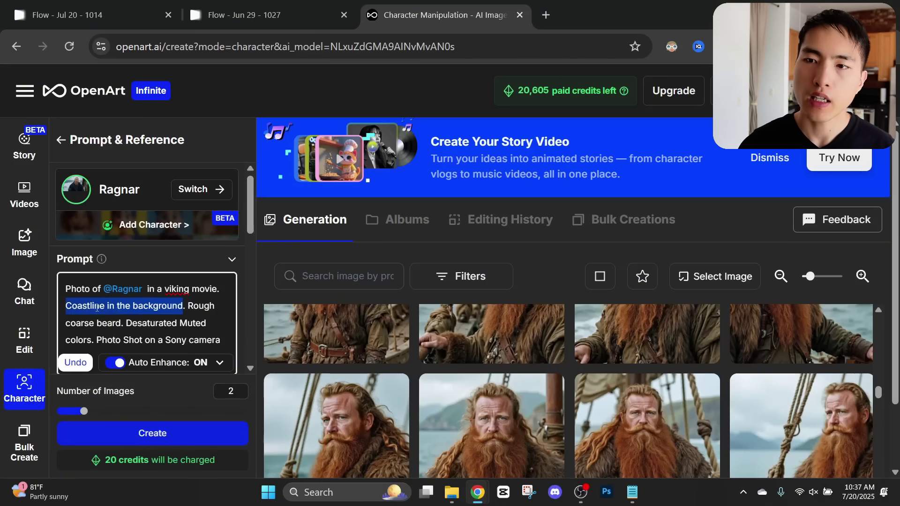
left_click_drag(188, 309, 124, 326)
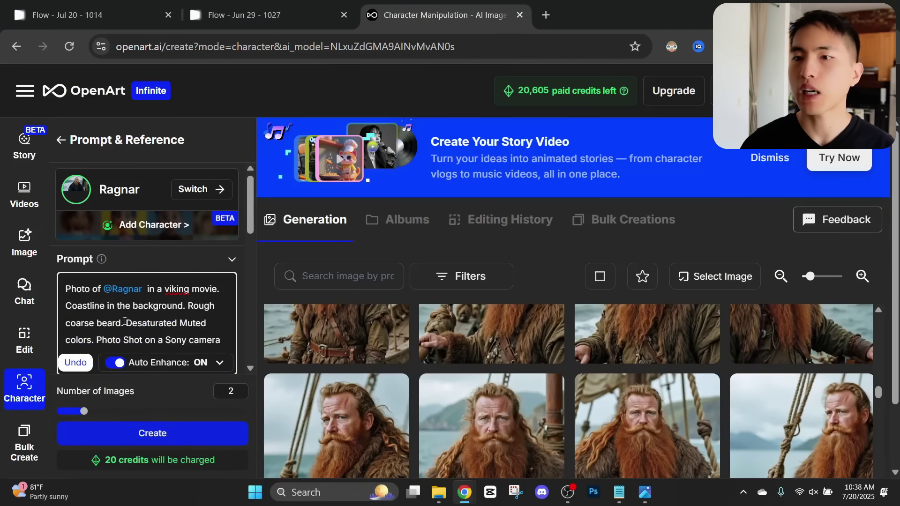
left_click_drag(125, 322, 95, 341)
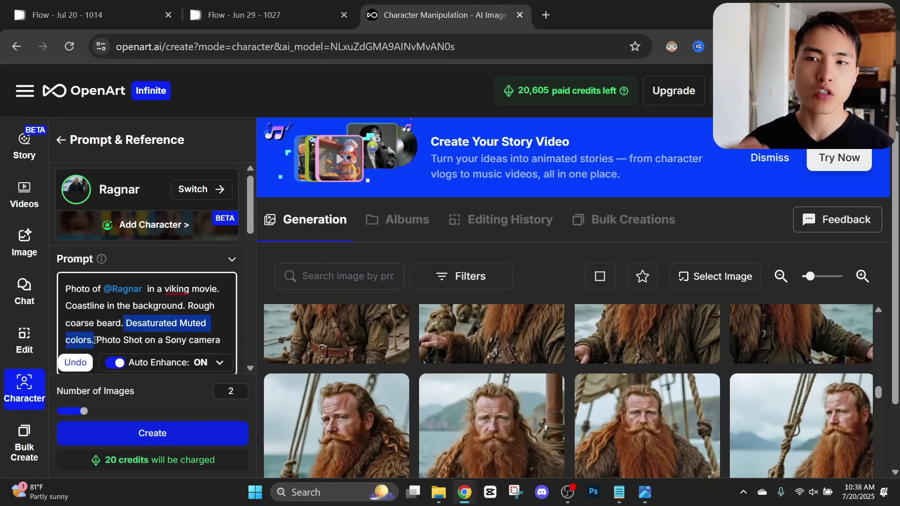
left_click(95, 341)
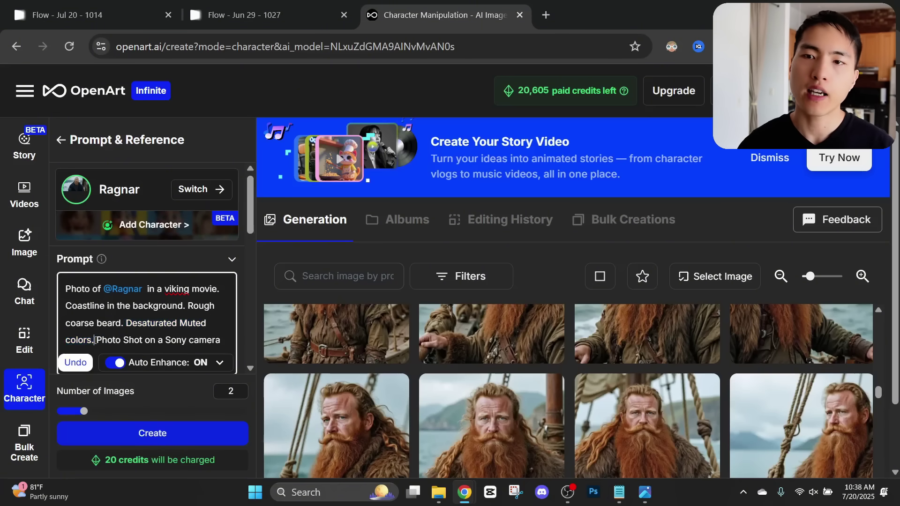
left_click_drag(95, 341, 224, 335)
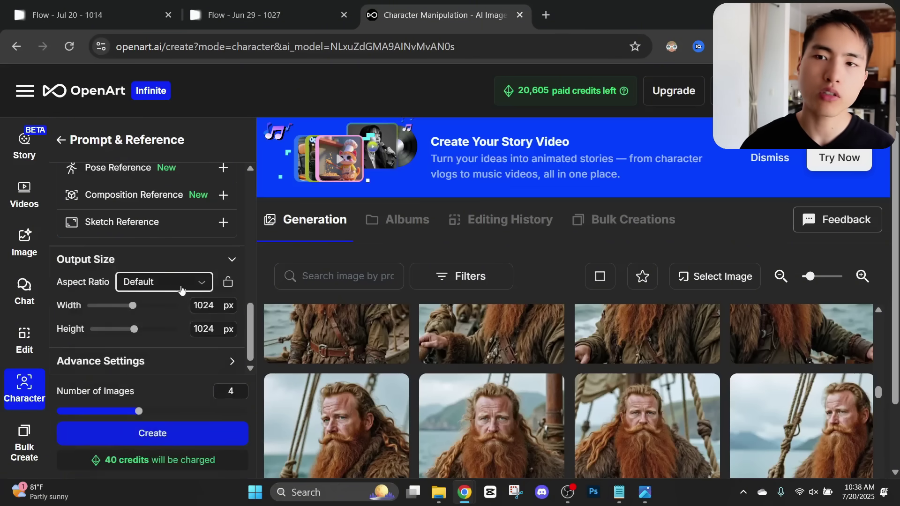
- Open the Aspect Ratio choices to set the Ragnar images to Cinema (16:9)
left_click(181, 290)
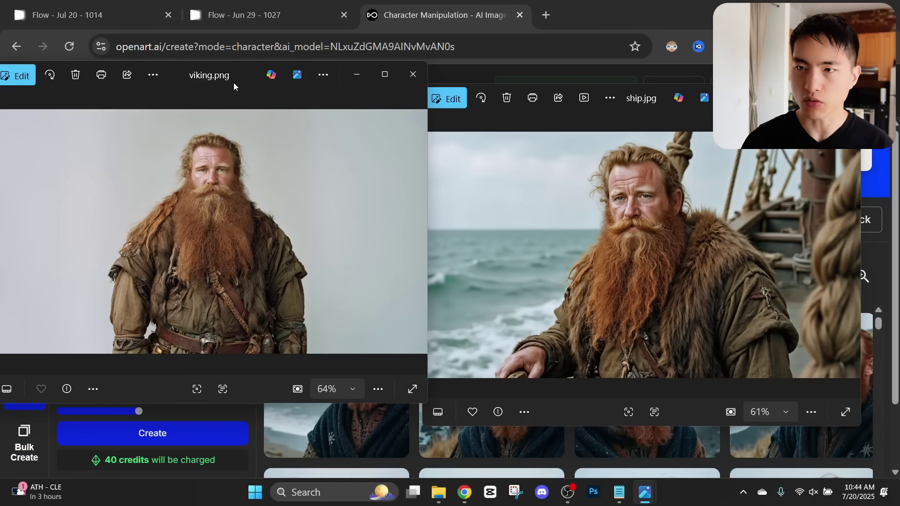
- Bring viking.png fully into view, then bring ship.jpg forward to compare the two
left_click_drag(226, 78, 238, 98)
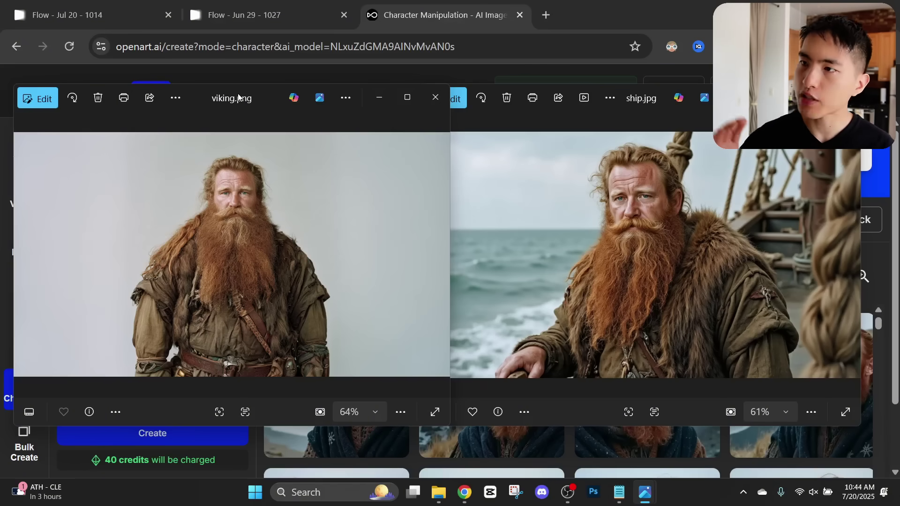
left_click(585, 249)
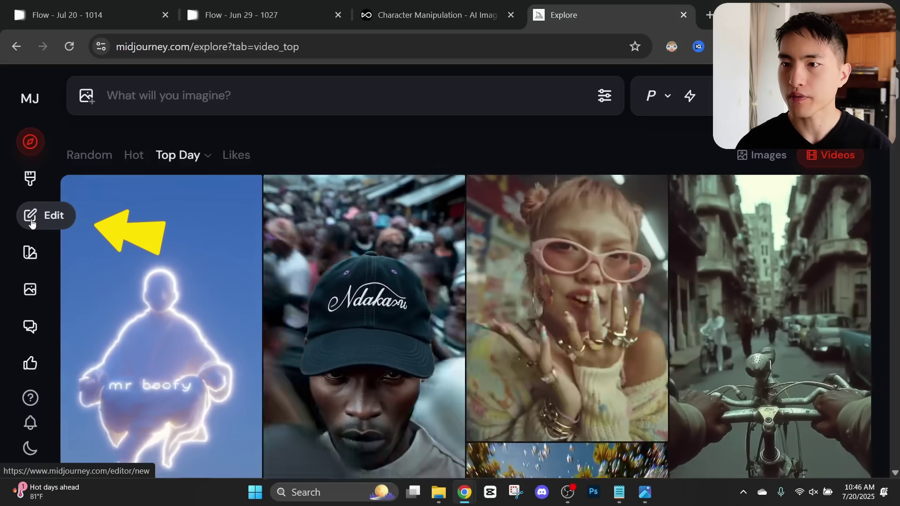
- Load ship.jpg into a new Midjourney edit and erase only the mustache with a 35px brush
left_click(31, 222)
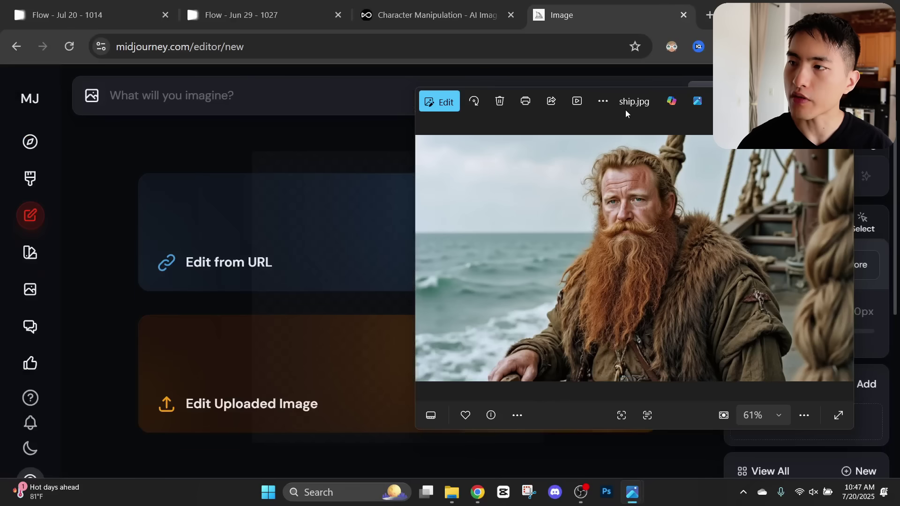
left_click_drag(625, 110, 660, 135)
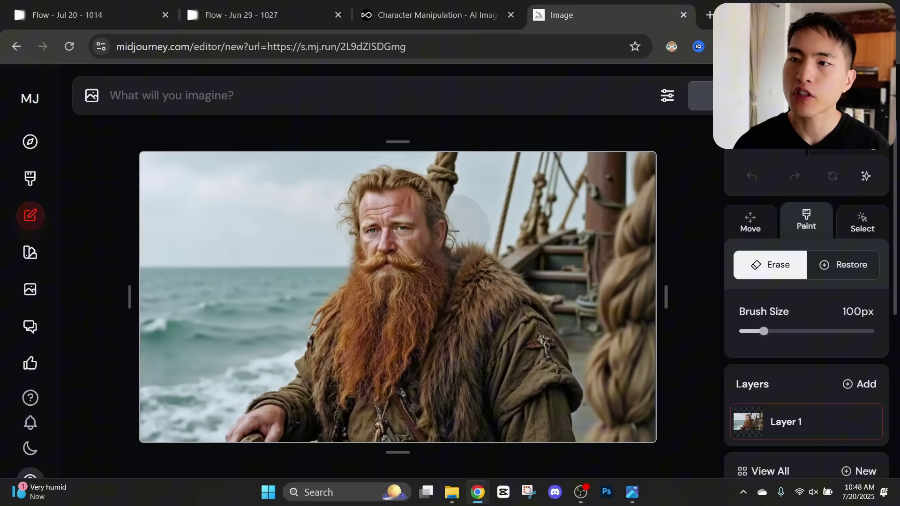
left_click_drag(335, 276, 408, 283)
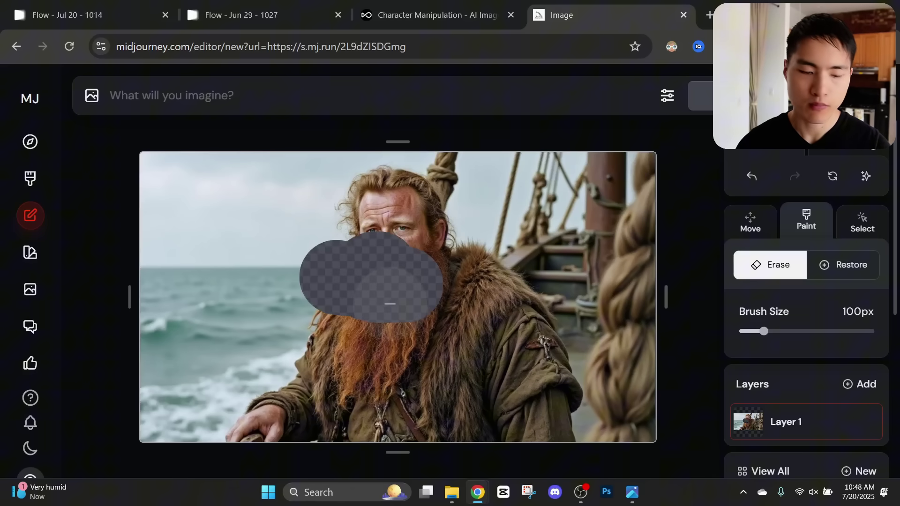
key("ctrl+z")
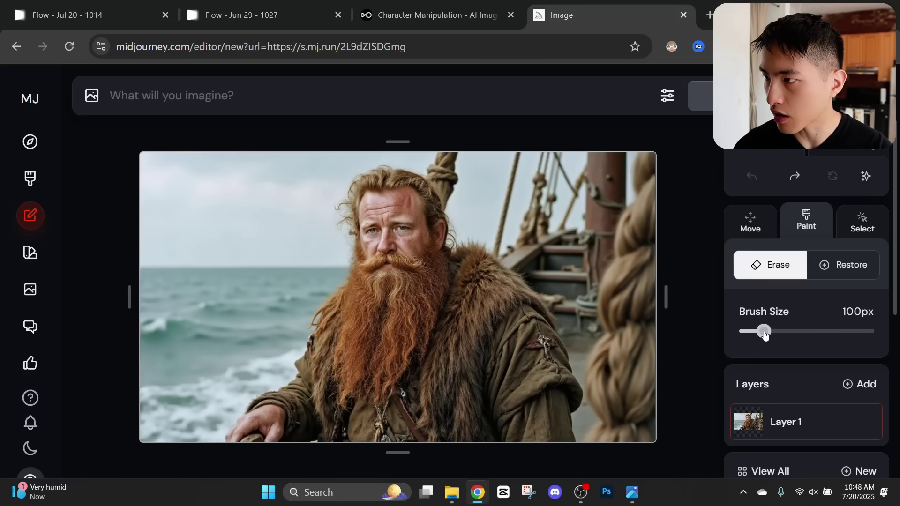
left_click_drag(765, 334, 744, 332)
mouse_move(417, 270)
left_mouse_down()
mouse_move(395, 262)
mouse_move(359, 270)
mouse_move(395, 276)
left_mouse_up()
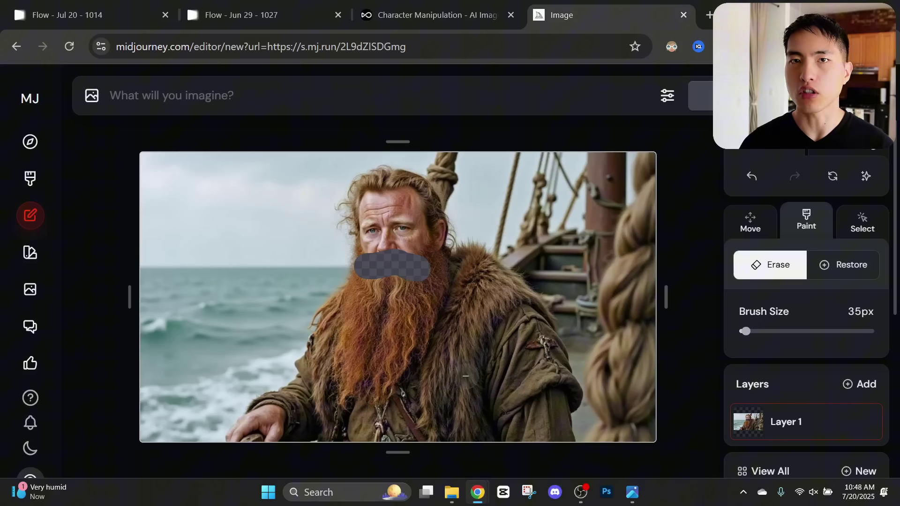
key("alt+Tab")
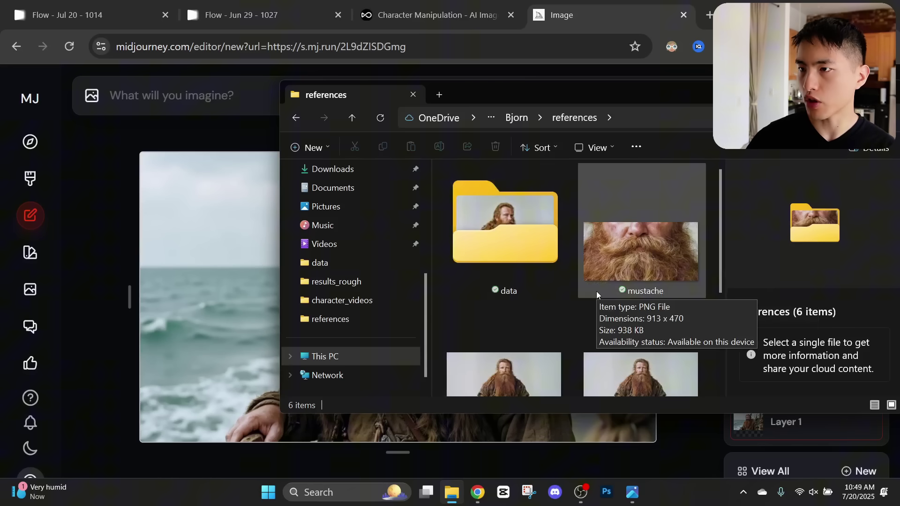
- Attach the mustache PNG from the references folder as the Omni Reference
left_click_drag(628, 94, 483, 110)
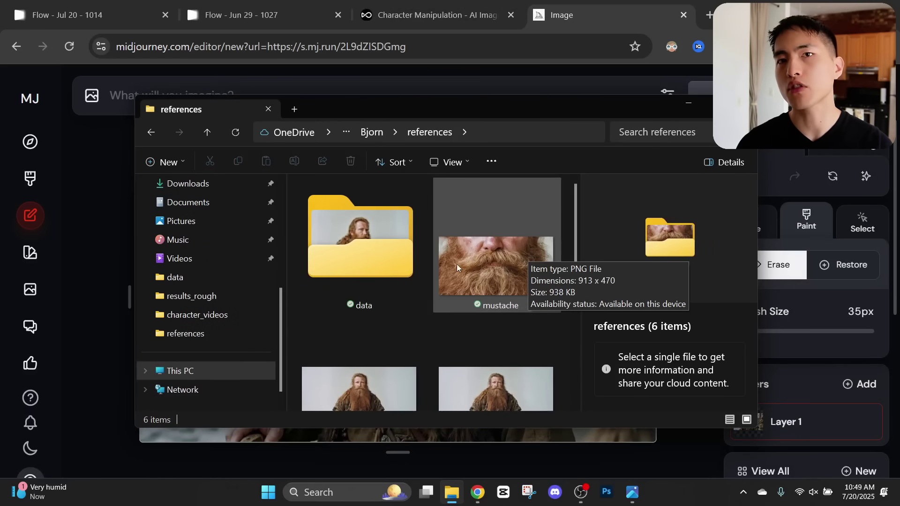
left_click_drag(589, 357, 726, 146)
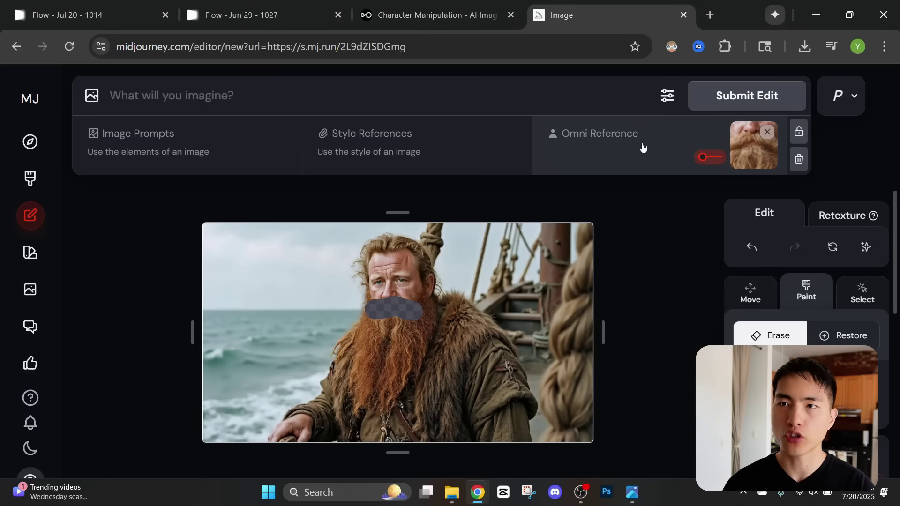
- Paste the viking-man prompt, insert --stylize 150 before --v 6.1, and submit the edit
left_click(569, 99)
type("photo of a viking man. He has a coarse beard and mustache. Shot on a Sony camera --v 6.1")
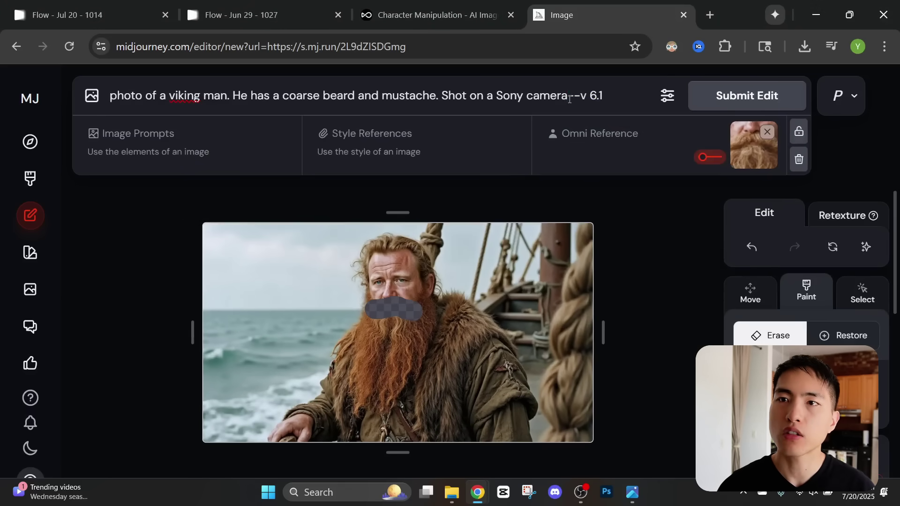
left_click(569, 99)
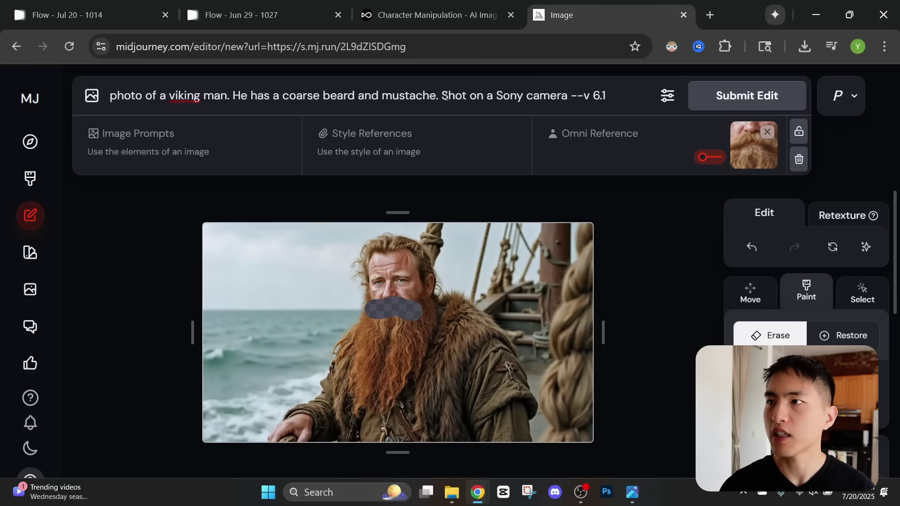
left_click_drag(607, 97, 571, 100)
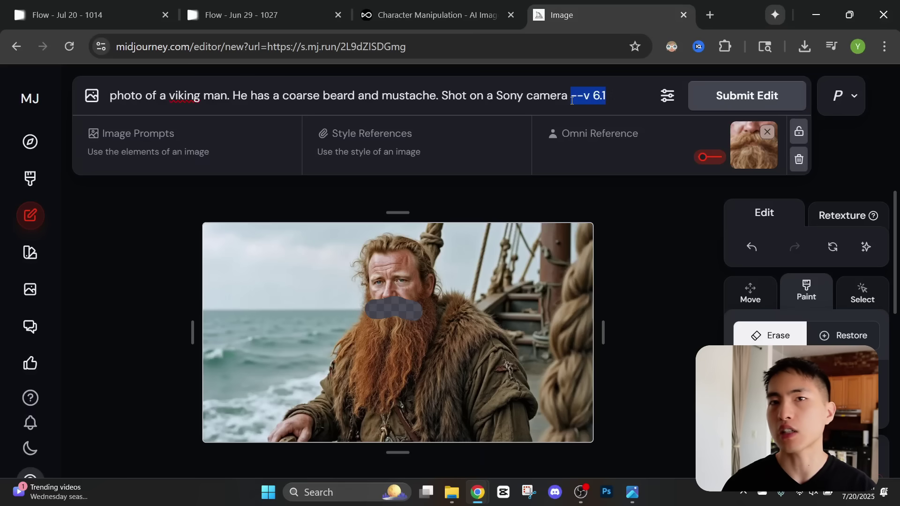
left_click(743, 99)
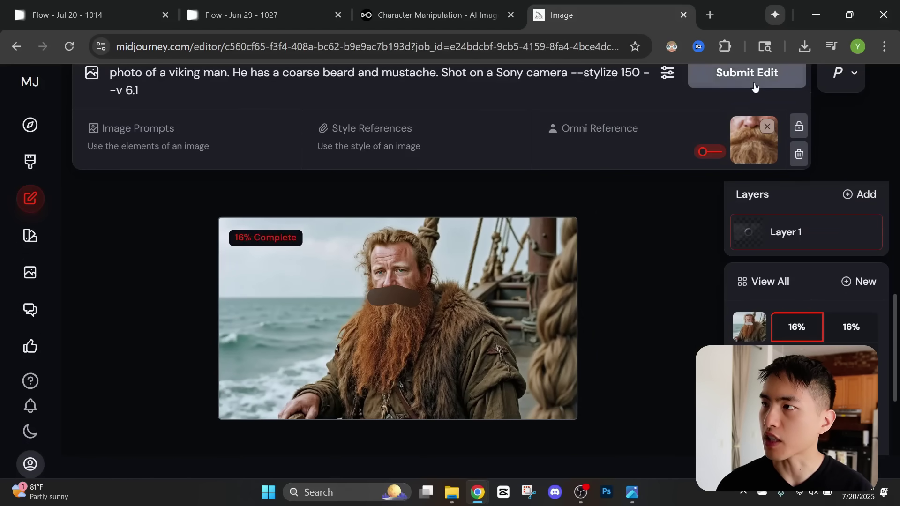
- Resubmit the mustache edit and inspect the top-middle, top-right and bottom-right variants
left_click(754, 85)
left_click(754, 85)
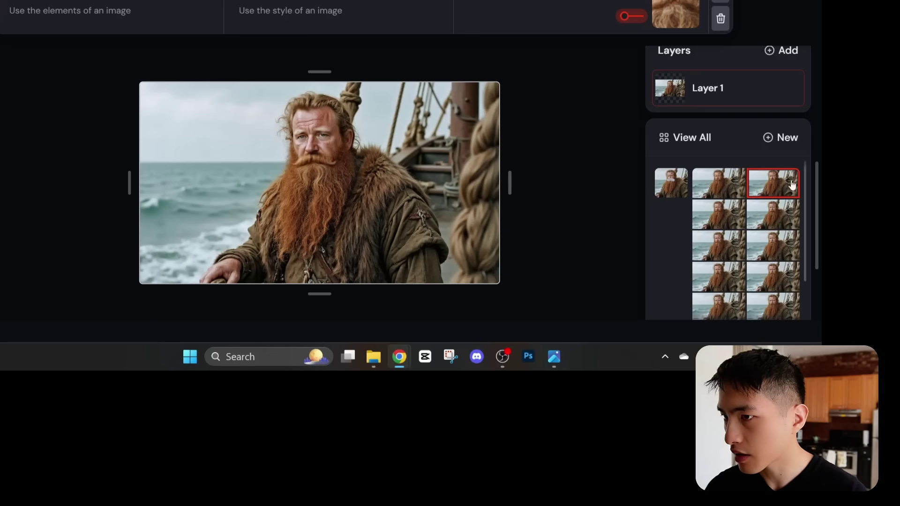
left_click(718, 183)
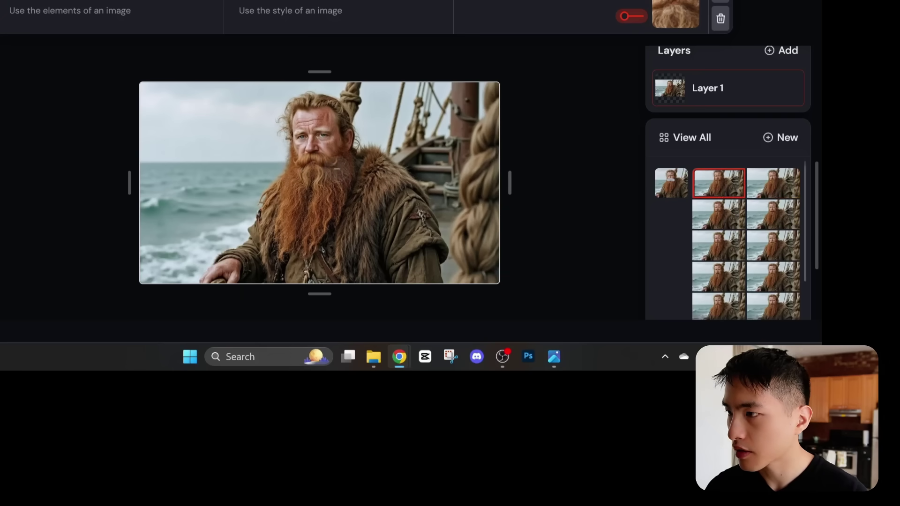
left_click(783, 191)
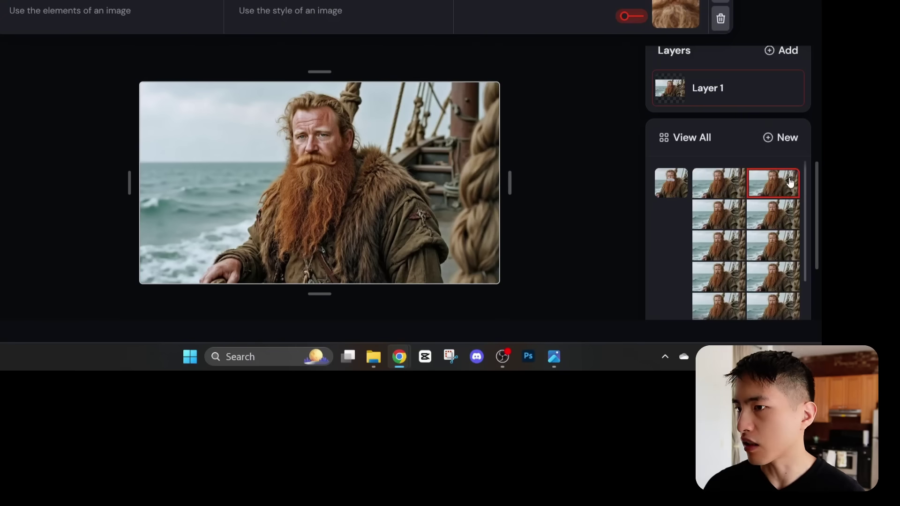
left_click(771, 310)
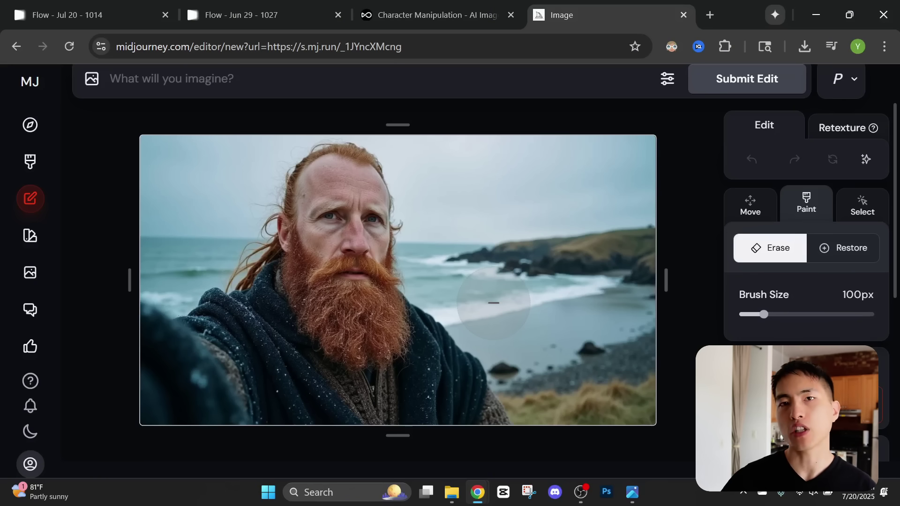
- Erase a sea patch beside the man and submit 'photo of a viking man, there is a viking ship in the background on the coast'
key("ctrl+z")
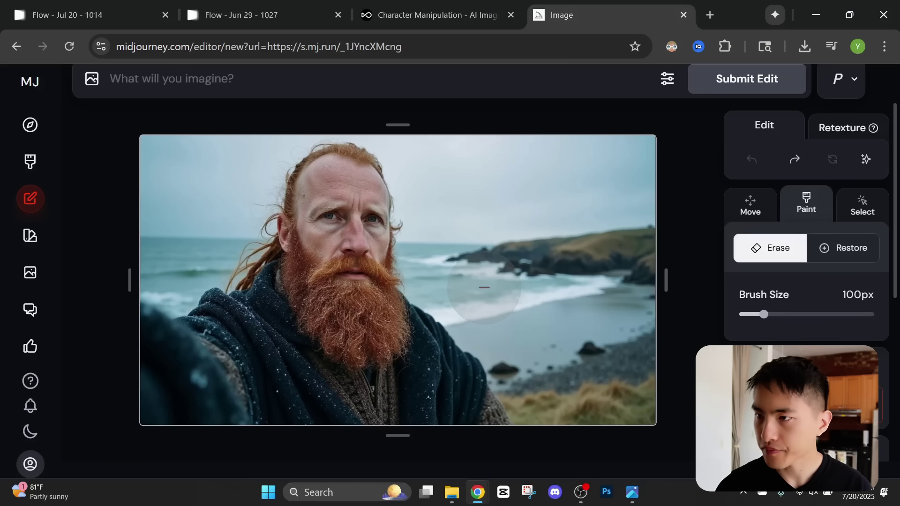
mouse_move(499, 287)
left_mouse_down()
mouse_move(520, 289)
mouse_move(504, 271)
mouse_move(483, 283)
mouse_move(494, 267)
mouse_move(466, 281)
left_mouse_up()
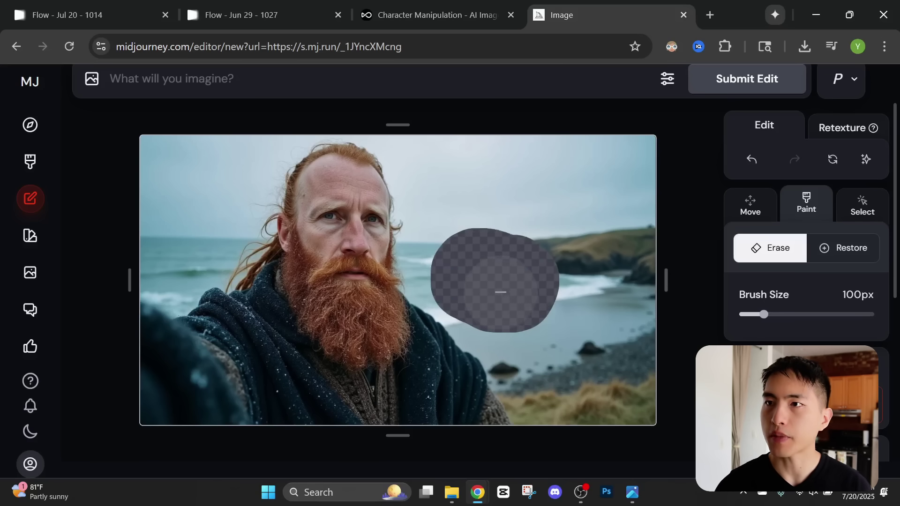
left_click(318, 79)
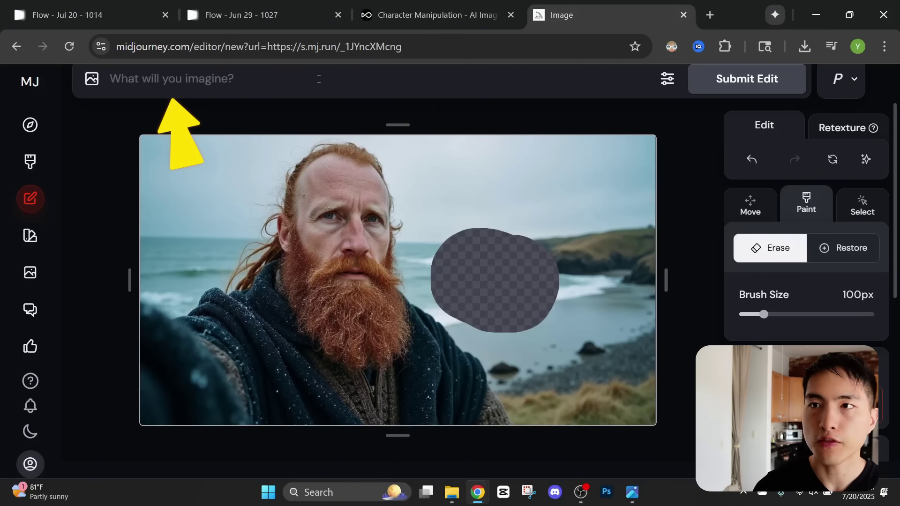
type("photo of a v")
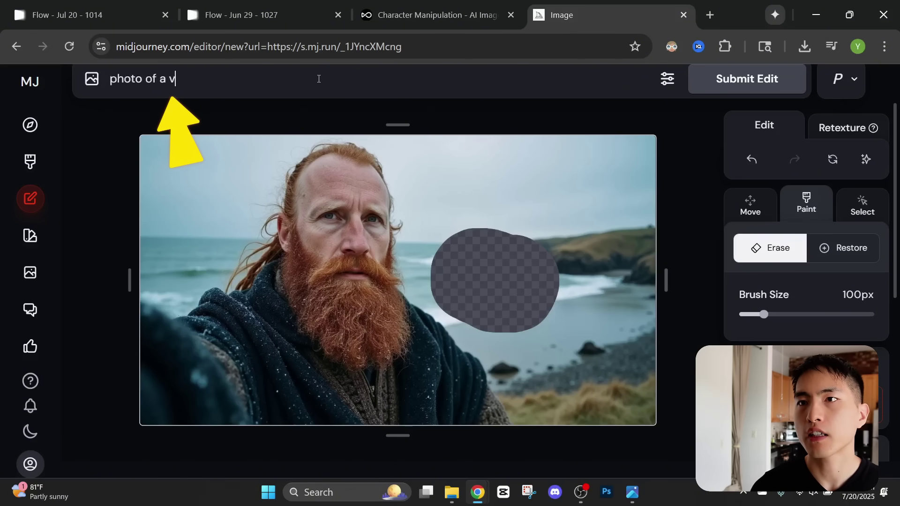
type("iking man, ")
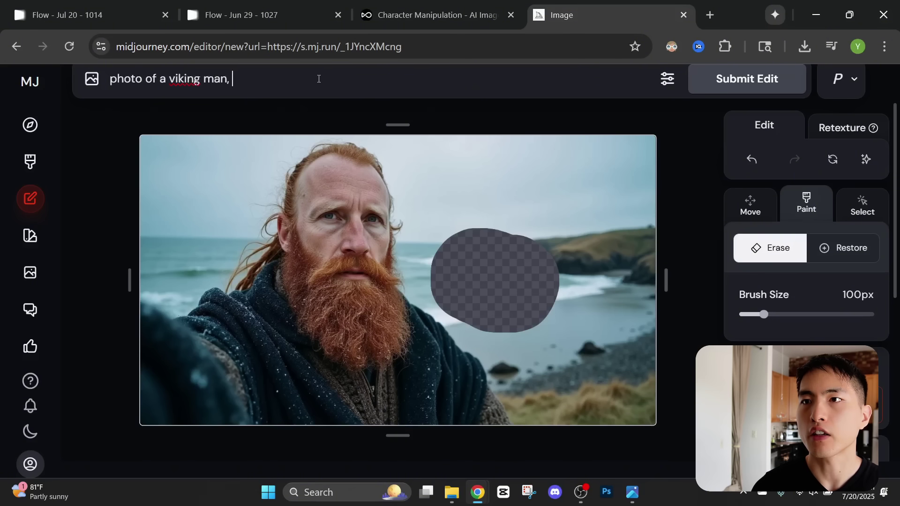
type("there is a vikgin")
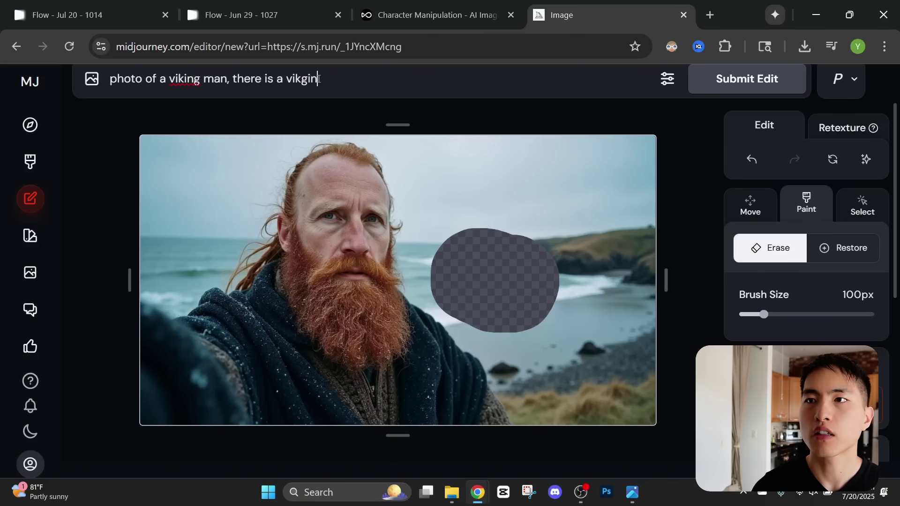
key("BackSpace")
key("BackSpace")
key("BackSpace")
type("ing ship ")
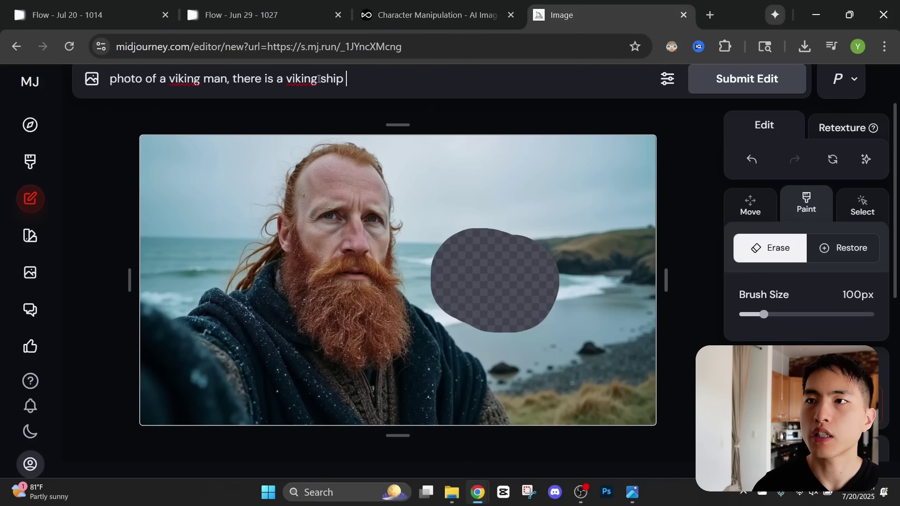
type("in the background ")
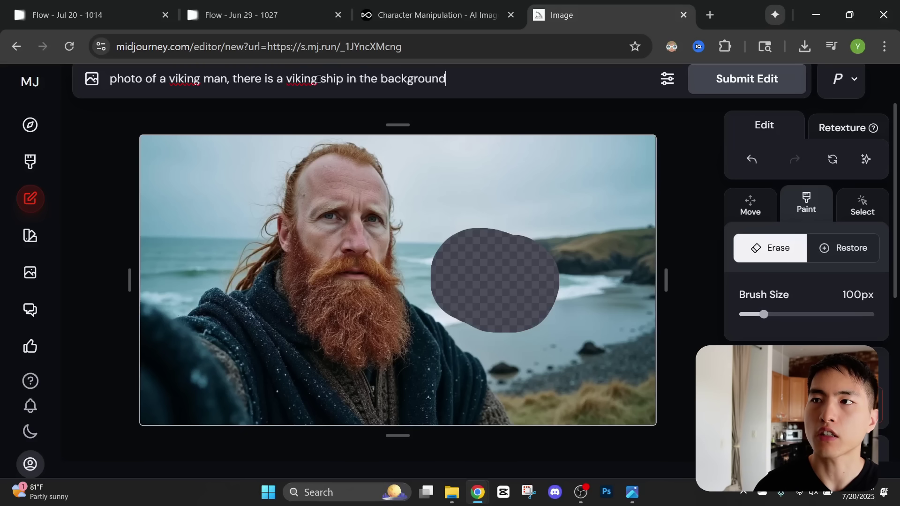
type("on the caost")
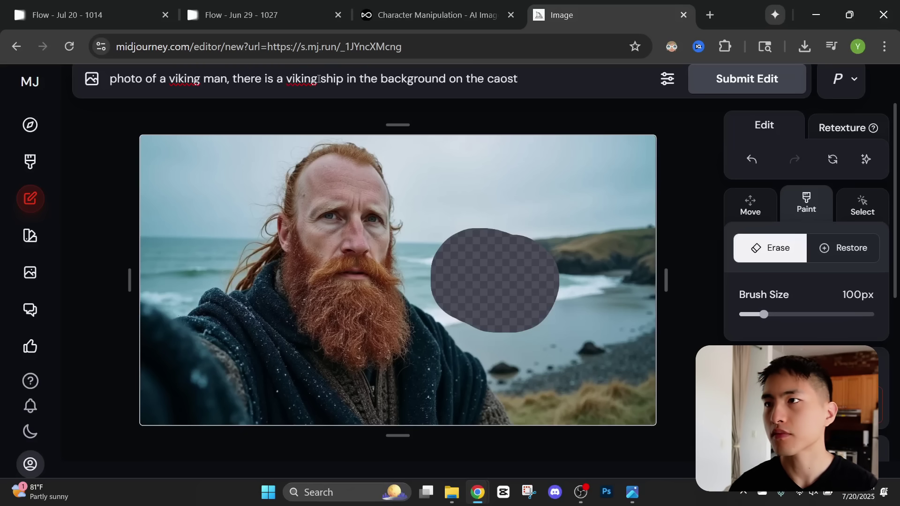
key("BackSpace")
key("BackSpace")
key("BackSpace")
key("BackSpace")
type("oast")
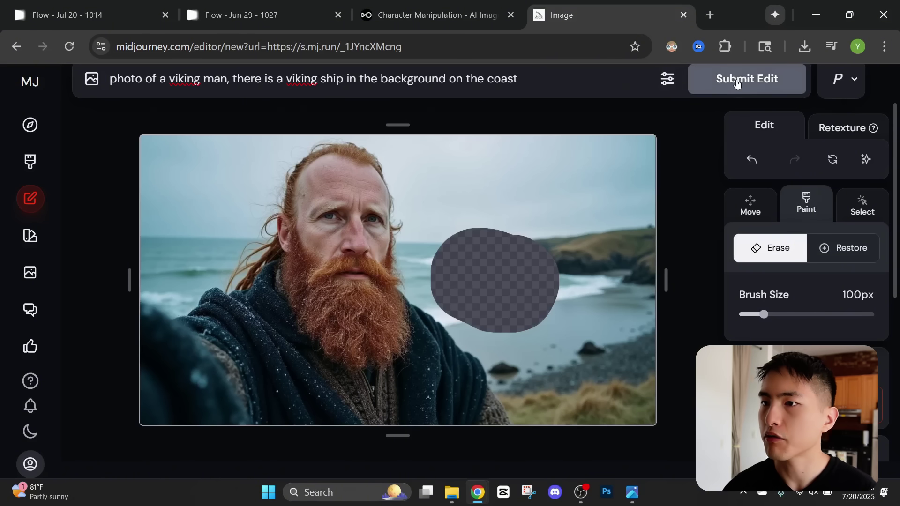
left_click(735, 80)
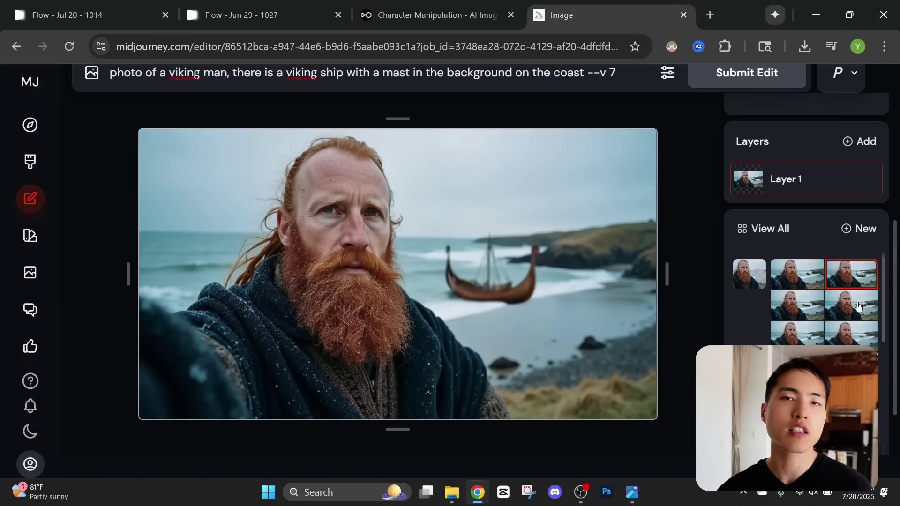
- Compare the ship variants and pick the one with the masted viking ship
left_click(858, 305)
left_click(801, 308)
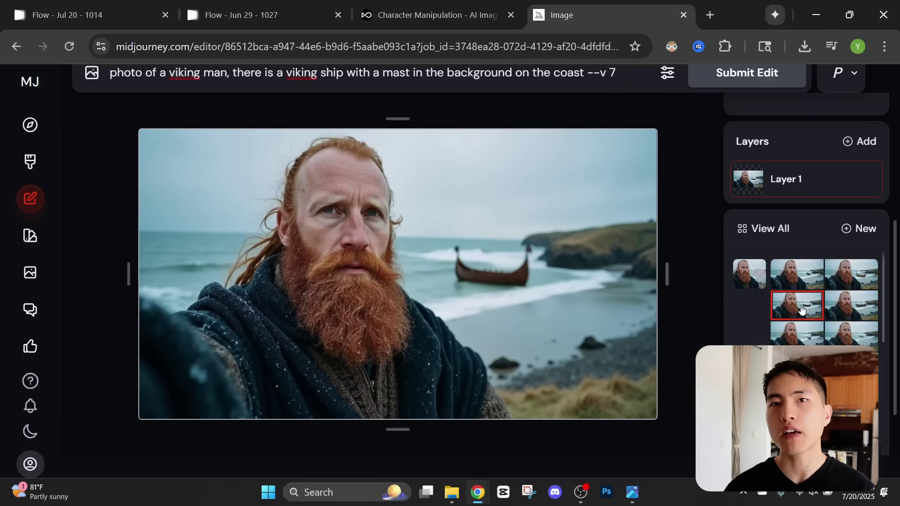
left_click(861, 307)
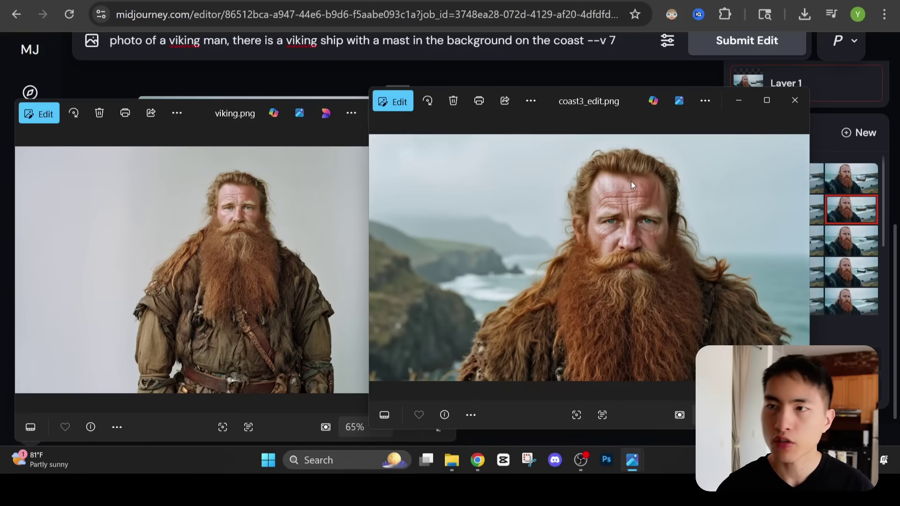
- Arrange viking.png and ragnar.png beside boat_low_angle.jpg and zoom to compare the faces
left_click_drag(228, 120, 236, 107)
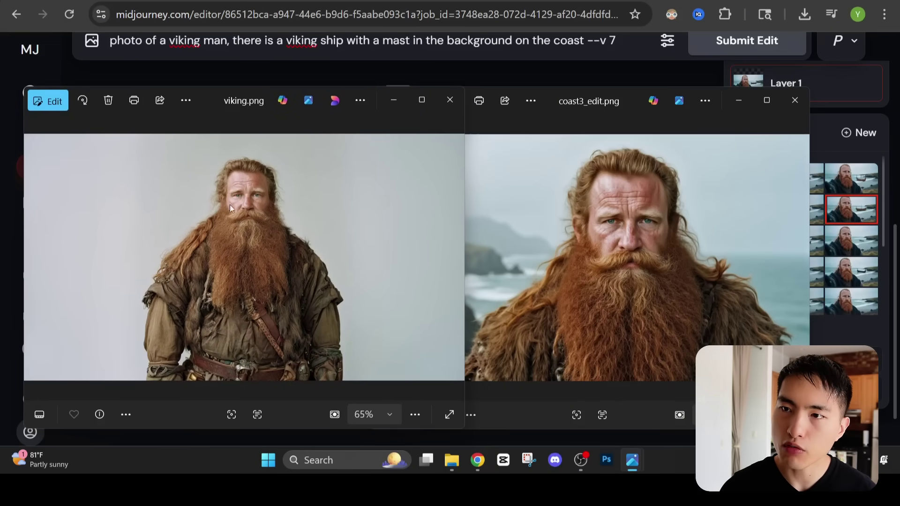
scroll(229, 216, "up", 5)
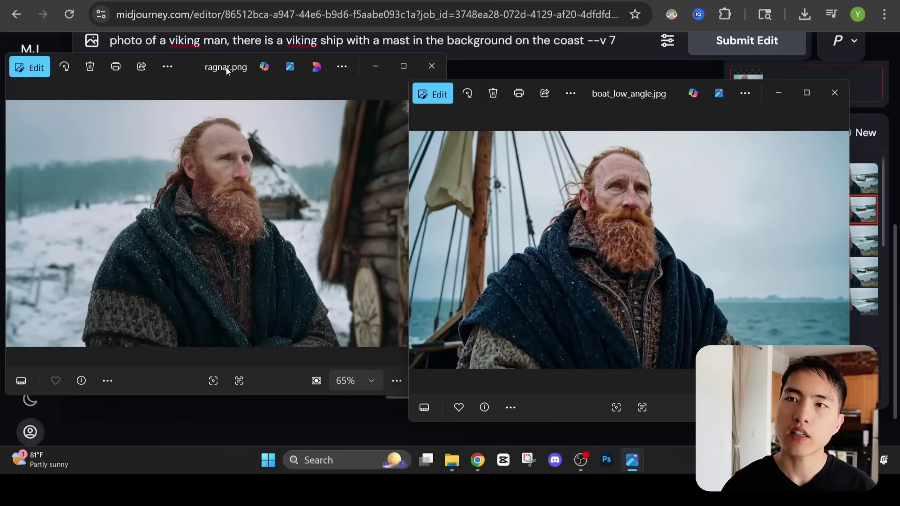
left_click_drag(226, 71, 249, 93)
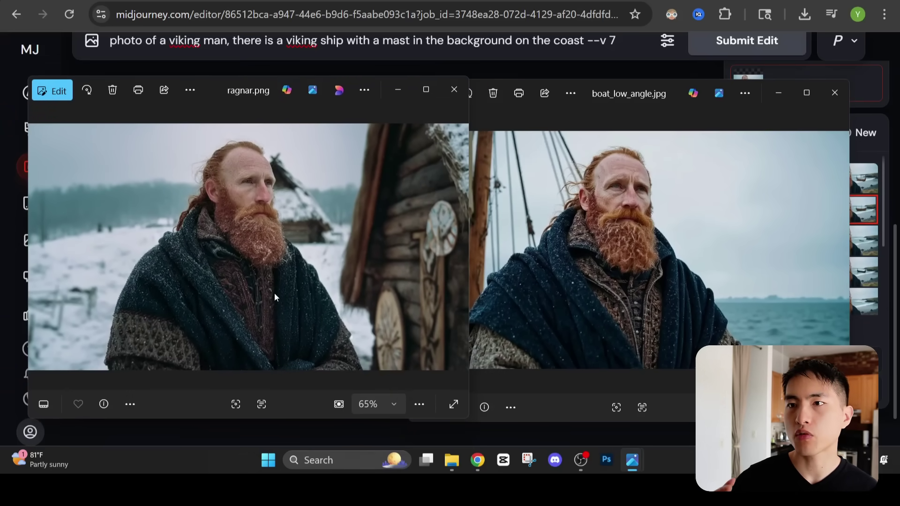
scroll(697, 293, "up", 6)
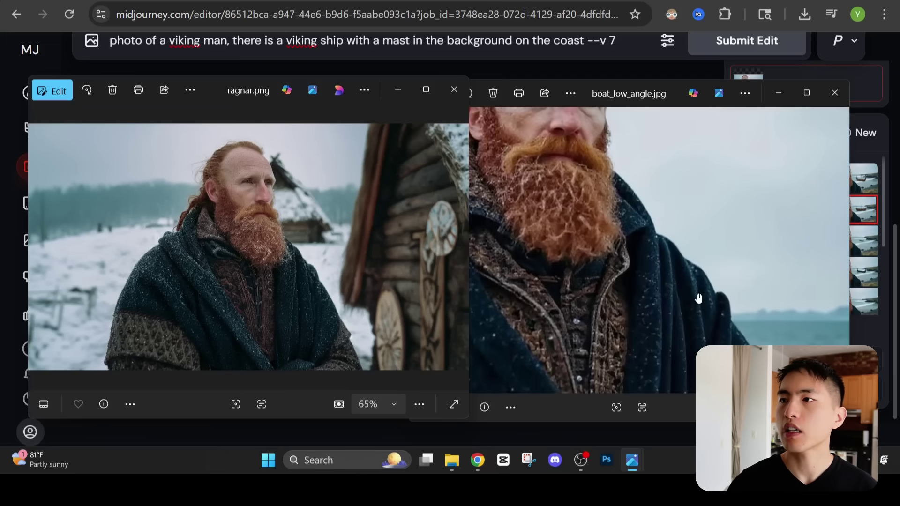
scroll(610, 292, "down", 6)
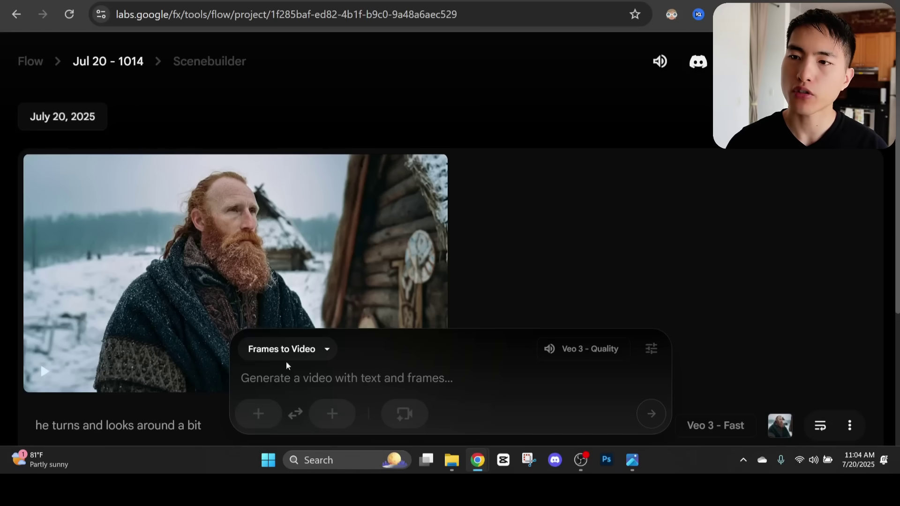
- Show the list of video generation modes to pick Frames to Video
left_click(304, 358)
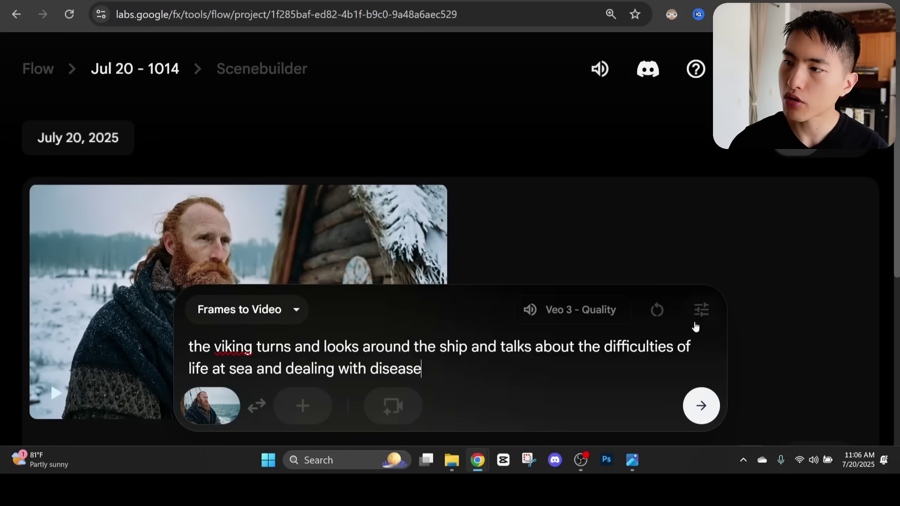
- Show the Veo model options in the generation settings' Model dropdown
left_click(698, 323)
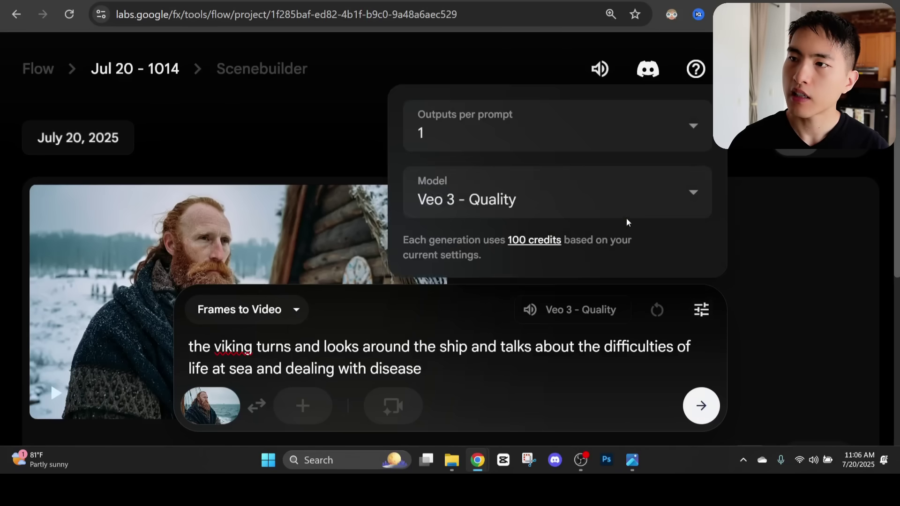
left_click(635, 198)
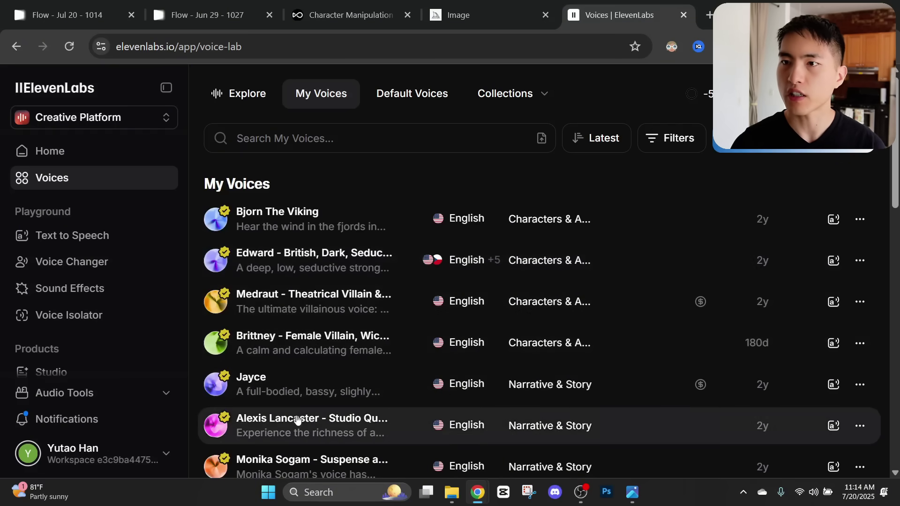
- Play the Bjorn The Viking voice preview from My Voices
mouse_move(366, 223)
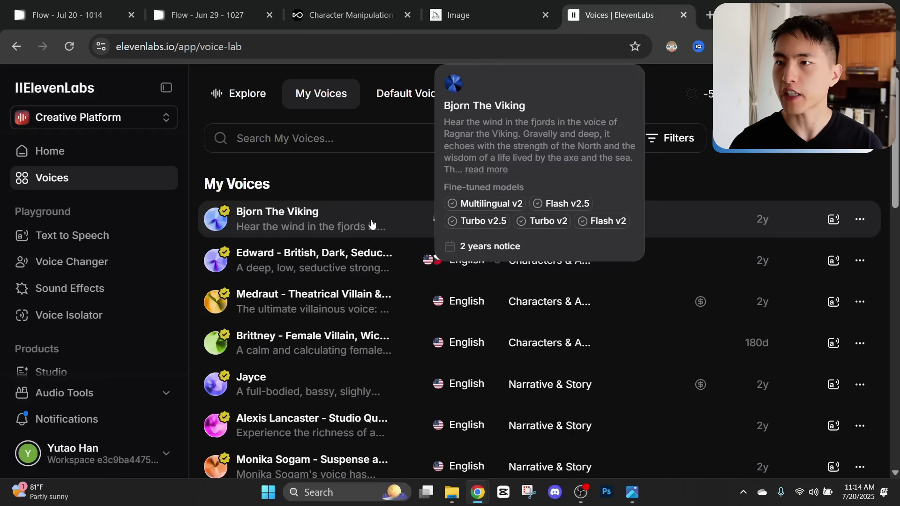
left_click(372, 224)
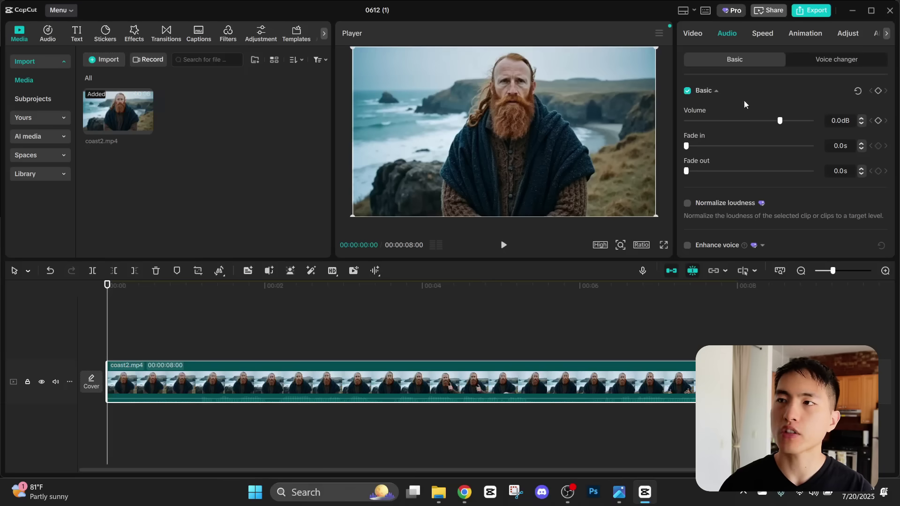
- Export the coast2 clip as audio-only MP3 by unchecking Video in the export settings
left_click(817, 15)
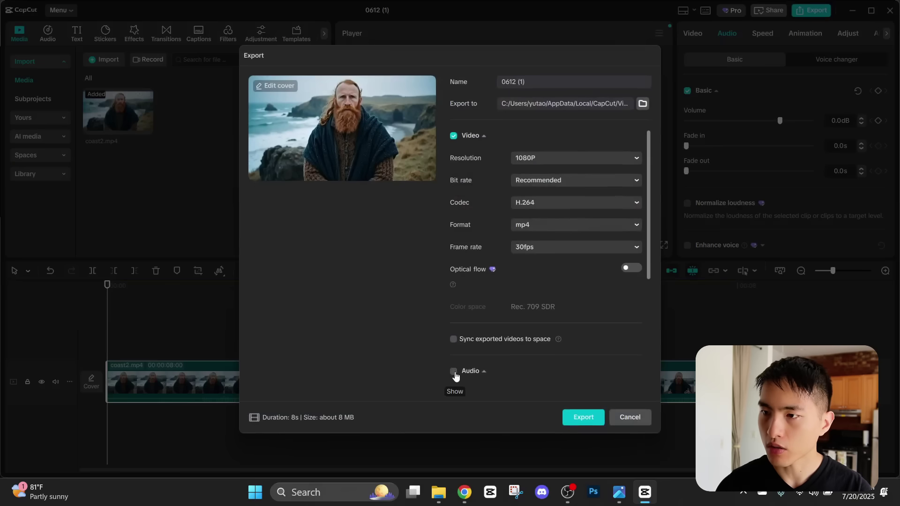
left_click(455, 137)
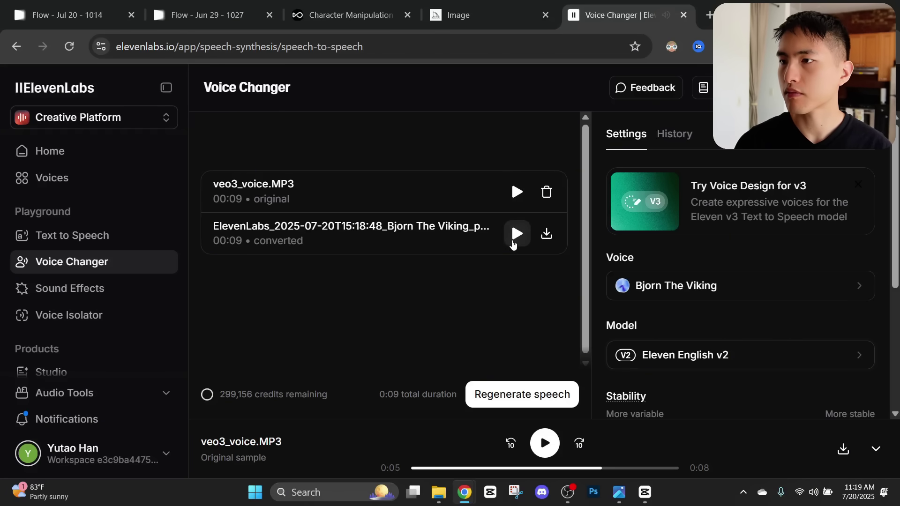
- Play back the Bjorn The Viking conversion of the Veo 3 voice briefly
left_click(516, 234)
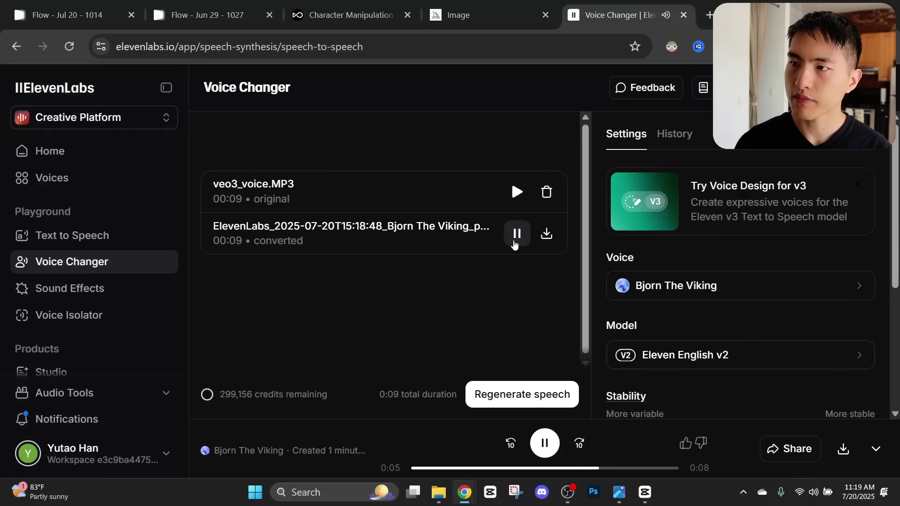
left_click(515, 242)
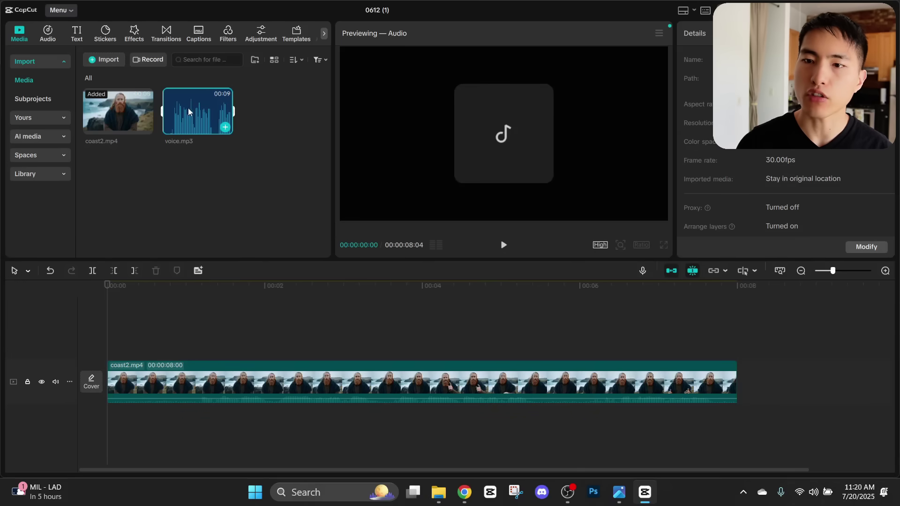
- Put voice.mp3 on a new track under coast2.mp4 at 0:00 and play the Viking clip with it
left_click_drag(188, 112, 219, 285)
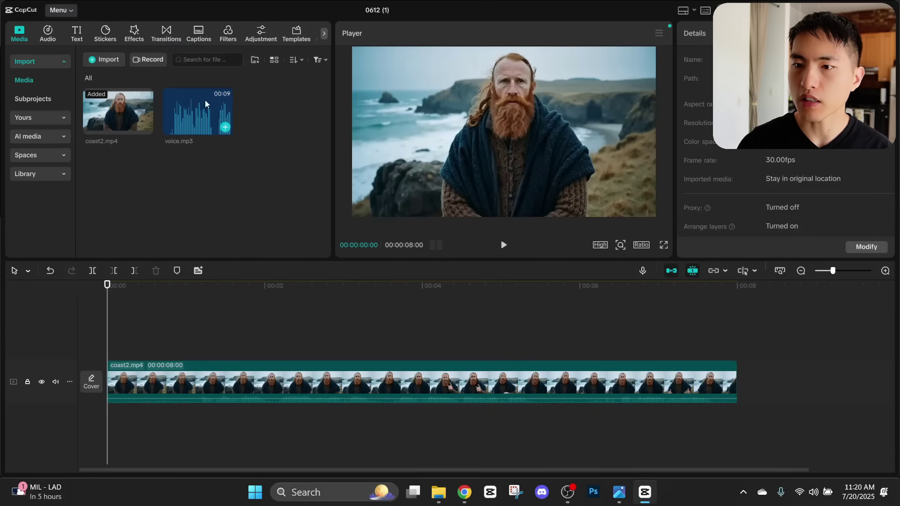
left_click_drag(205, 100, 112, 421)
left_click_drag(106, 321, 162, 320)
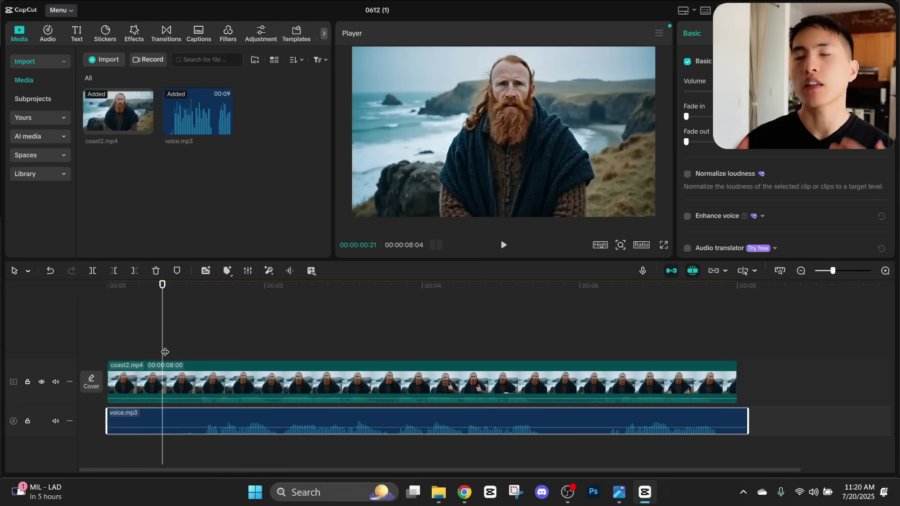
left_click(213, 385)
left_click(214, 422)
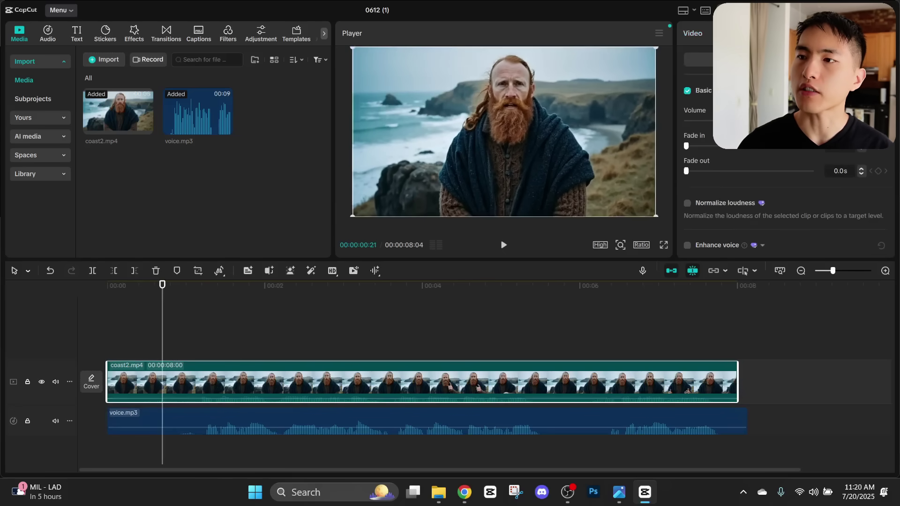
scroll(328, 413, "down", 2)
left_click(504, 245)
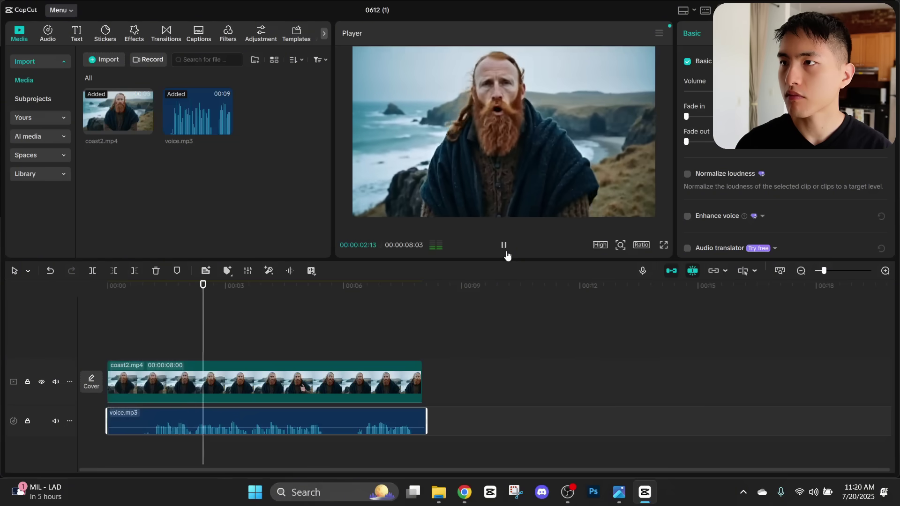